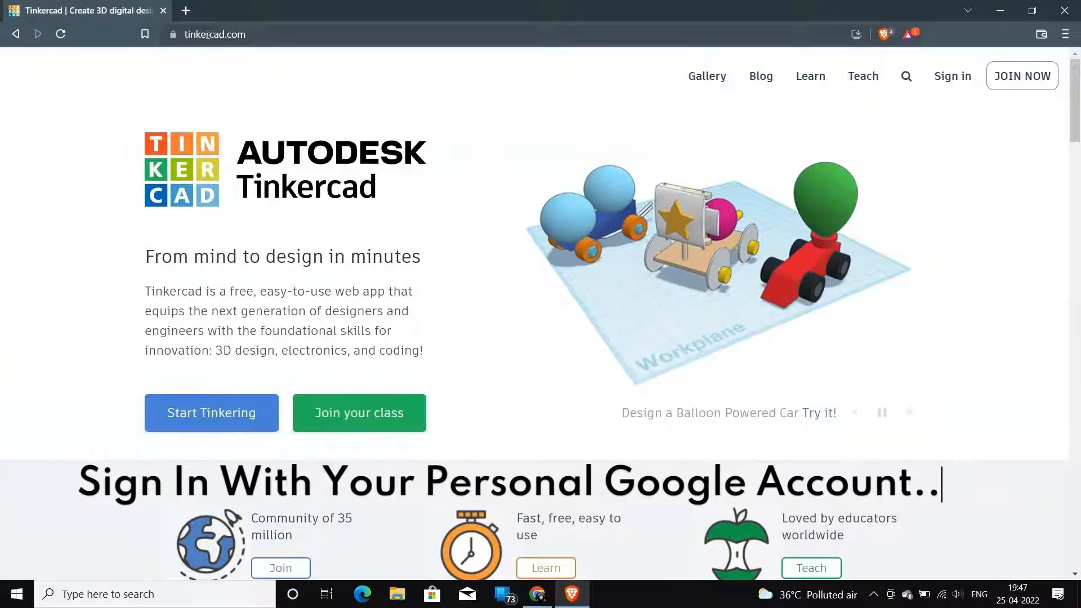
Step: Sign in to Tinkercad with a personal account using the Google sign-in option
{"action": "left_click", "coordinate": [946, 78]}
{"action": "left_click", "coordinate": [562, 415]}
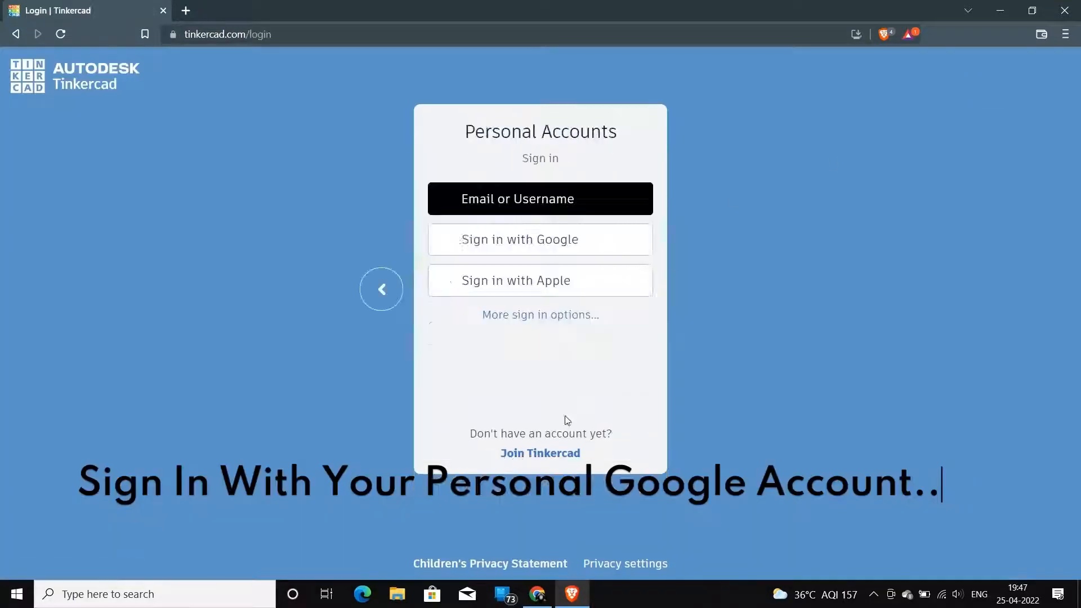
{"action": "left_click", "coordinate": [537, 241]}
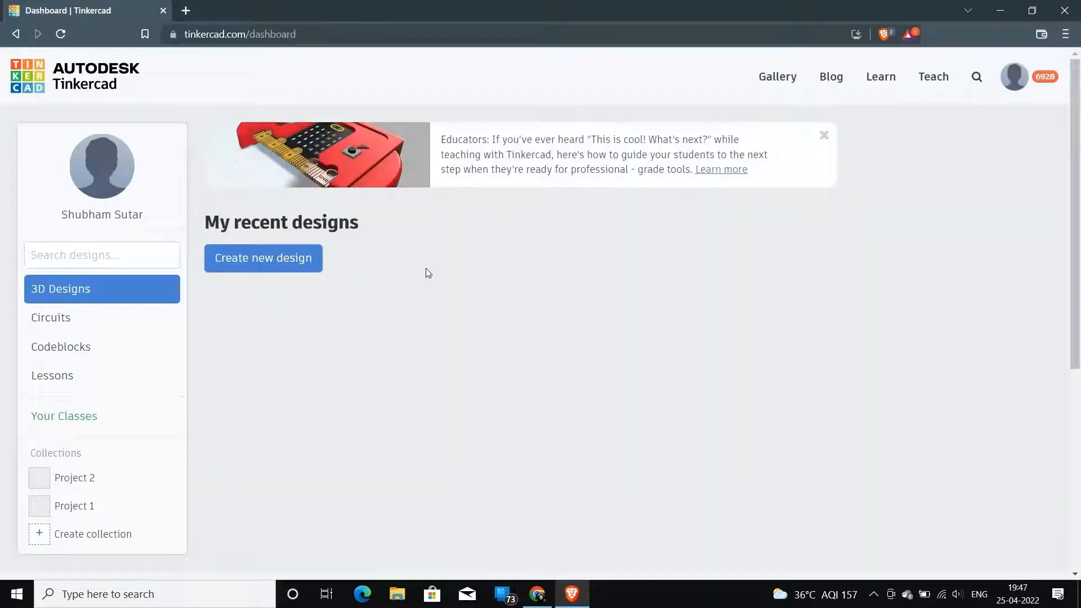
Step: Create a new circuit design and name it "Servo Control With Attiny85"
{"action": "left_click", "coordinate": [121, 319]}
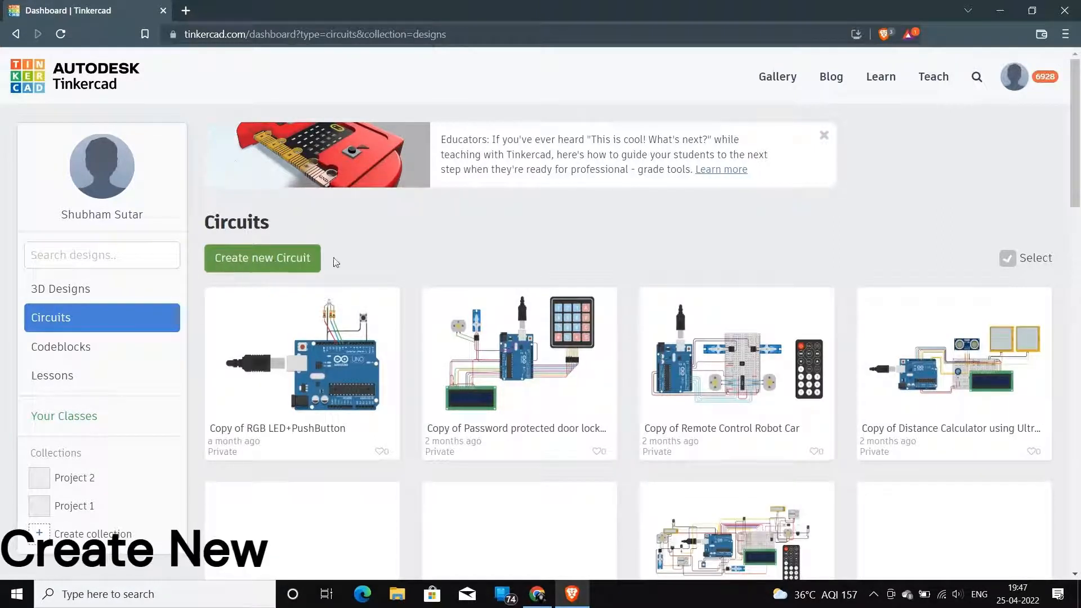
{"action": "left_click", "coordinate": [257, 259]}
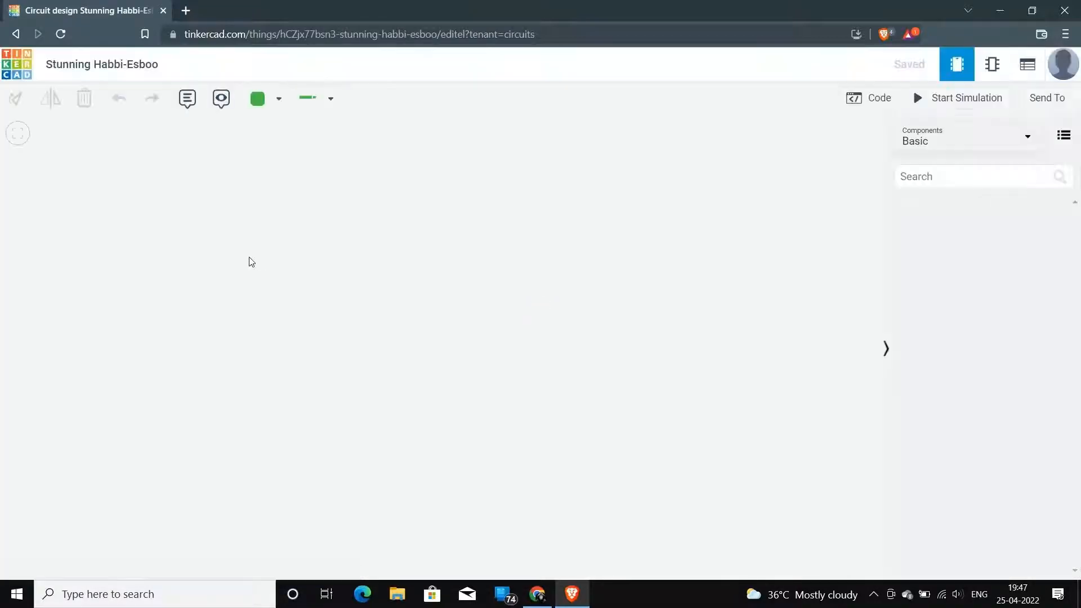
{"action": "left_click", "coordinate": [155, 67]}
{"action": "key", "text": "BackSpace"}
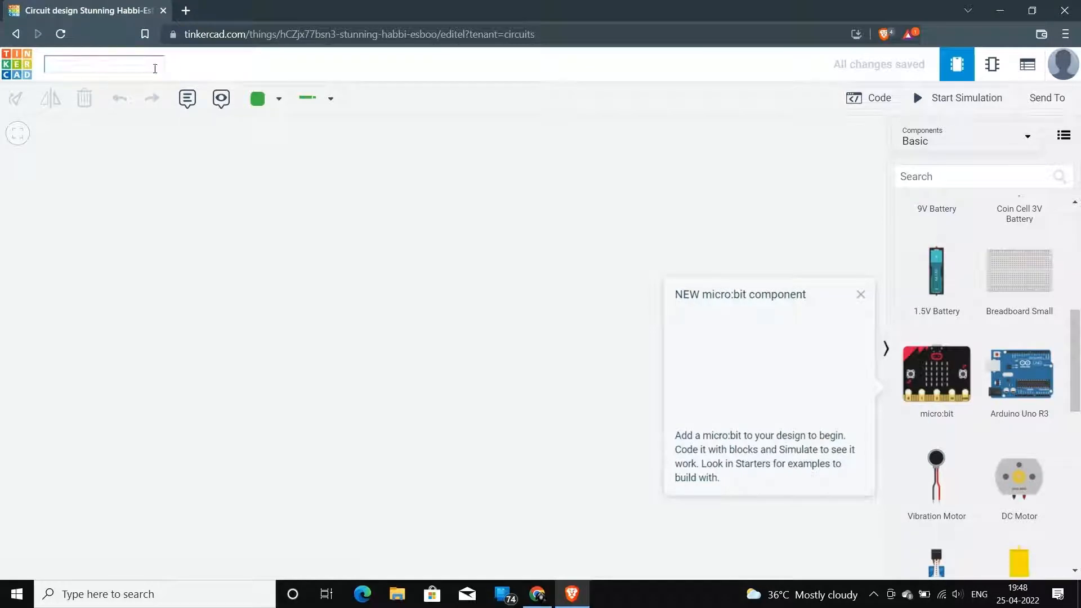
{"action": "type", "text": "Servo Control Wi"}
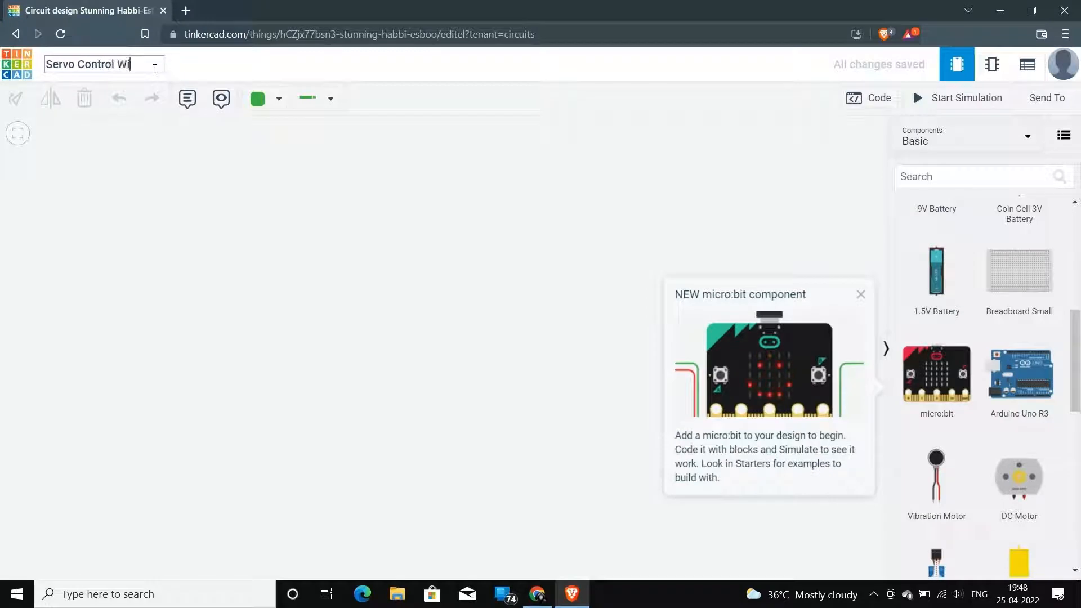
{"action": "type", "text": "th Attin"}
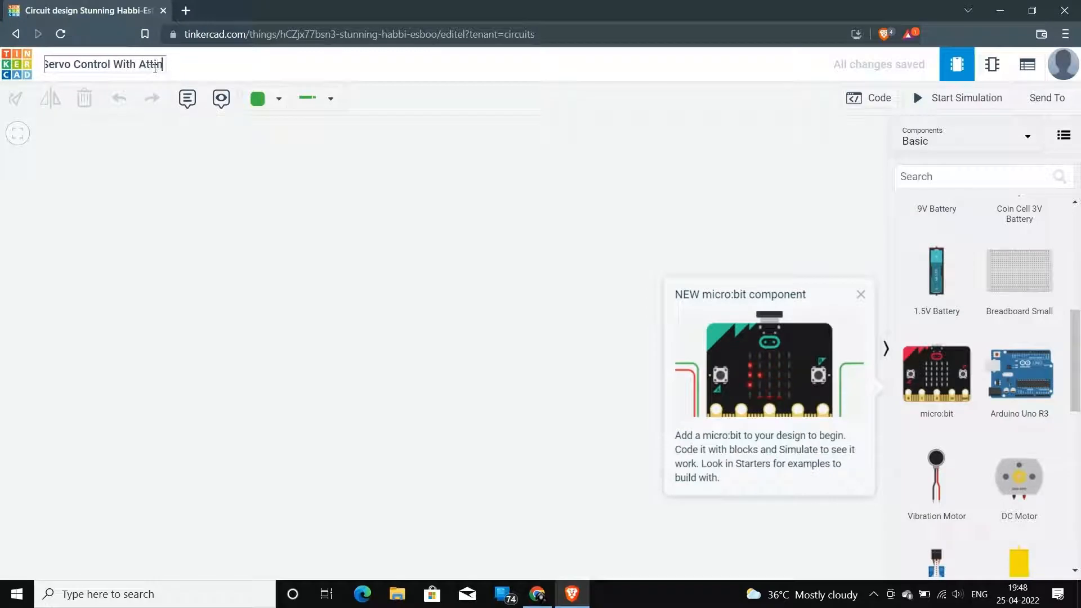
{"action": "type", "text": "y85"}
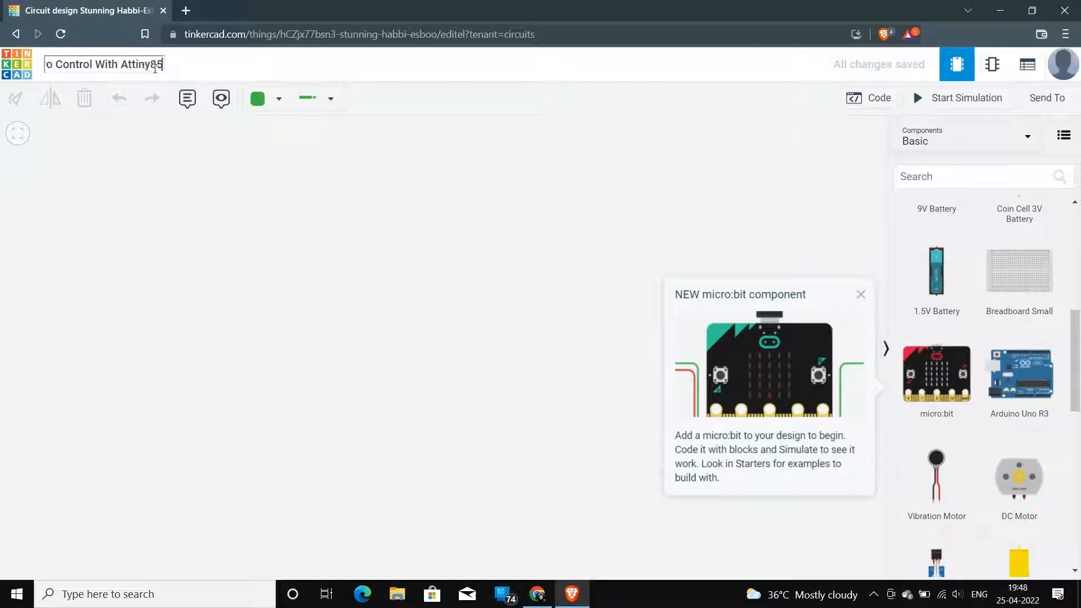
{"action": "left_click", "coordinate": [145, 211]}
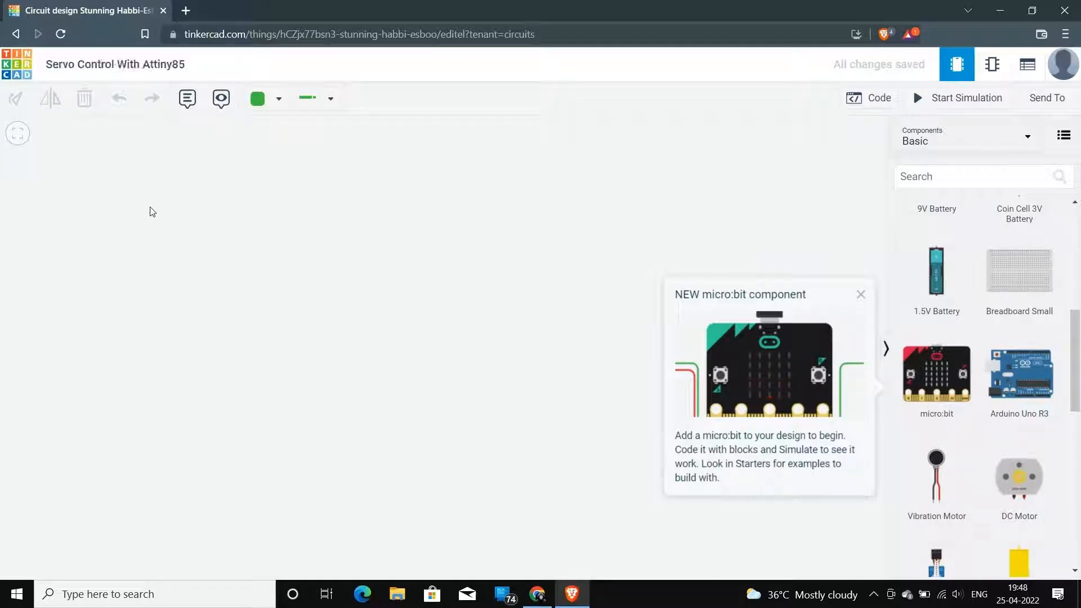
Step: Show all components, search for "Attin" and place an ATtiny microcontroller in the empty workspace
{"action": "left_click", "coordinate": [861, 295]}
{"action": "left_click", "coordinate": [979, 149]}
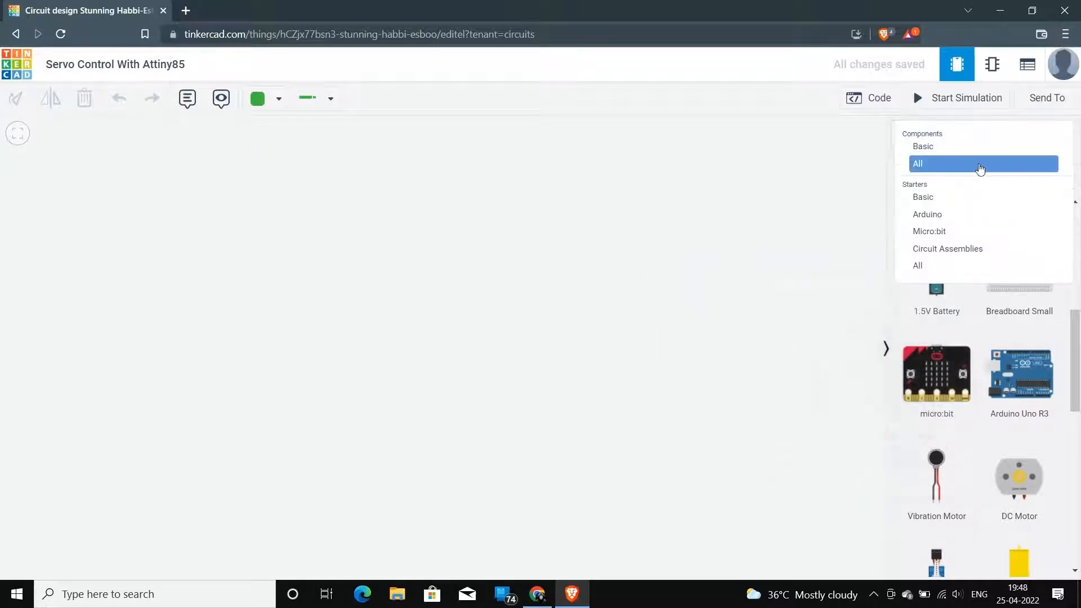
{"action": "left_click", "coordinate": [979, 164]}
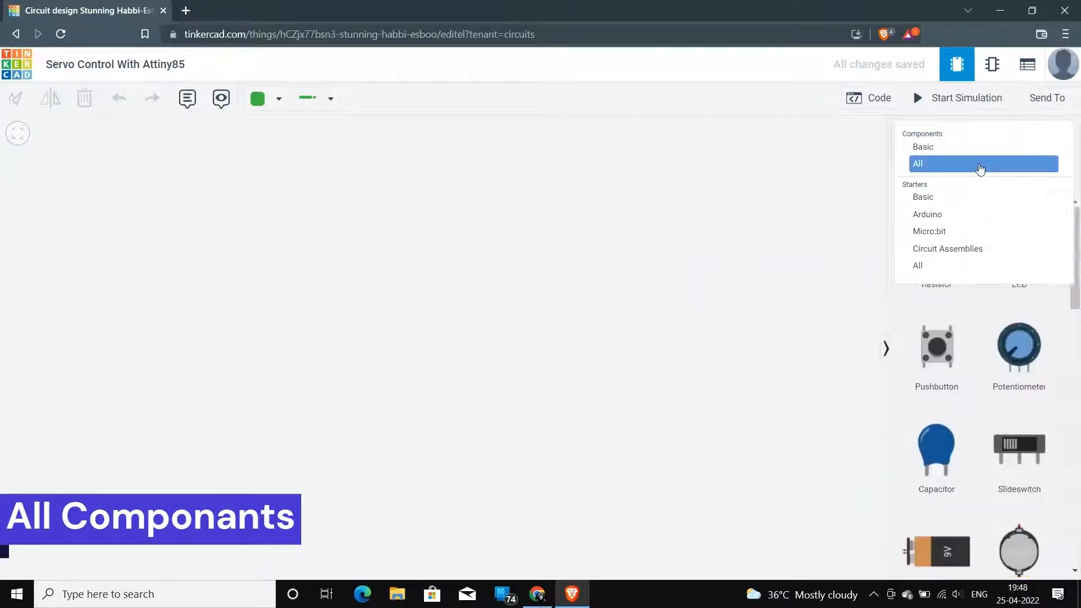
{"action": "left_click", "coordinate": [978, 173]}
{"action": "type", "text": "A"}
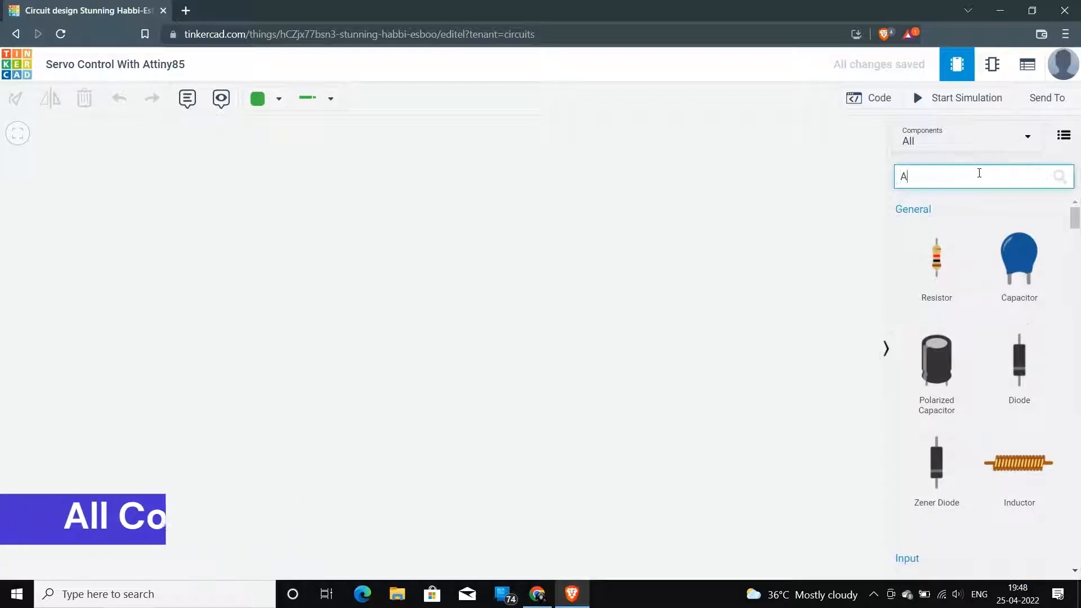
{"action": "type", "text": "ttin"}
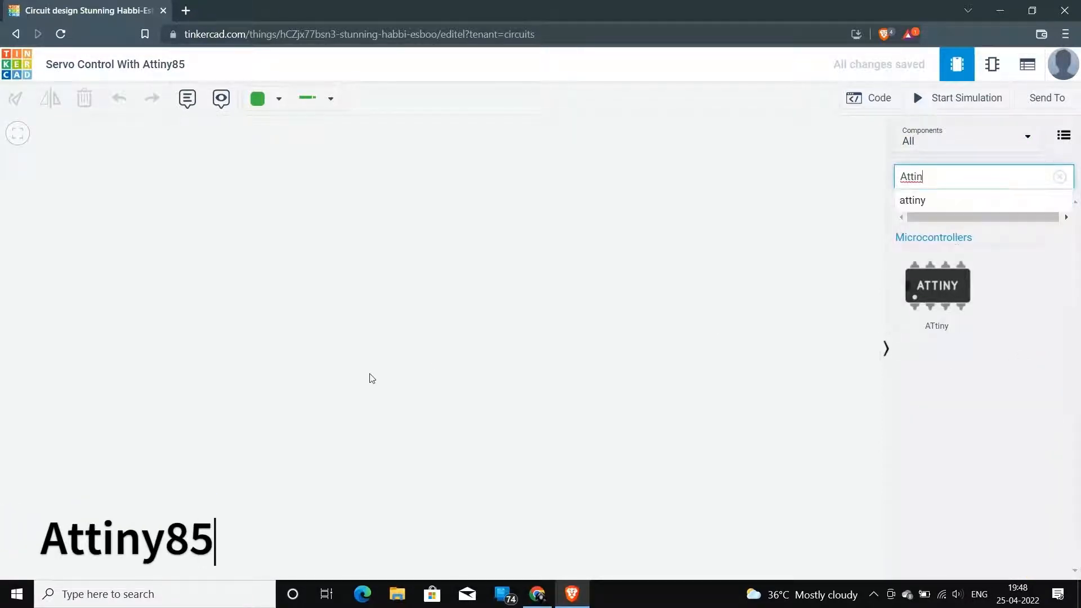
{"action": "left_click_drag", "start_coordinate": [372, 378], "coordinate": [296, 312]}
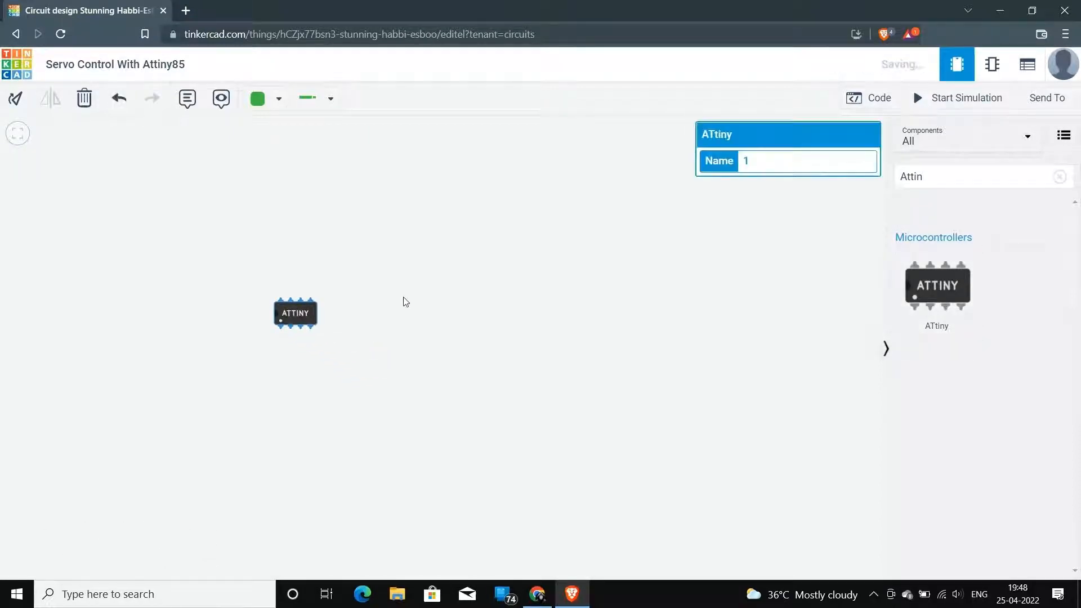
{"action": "left_click", "coordinate": [410, 300]}
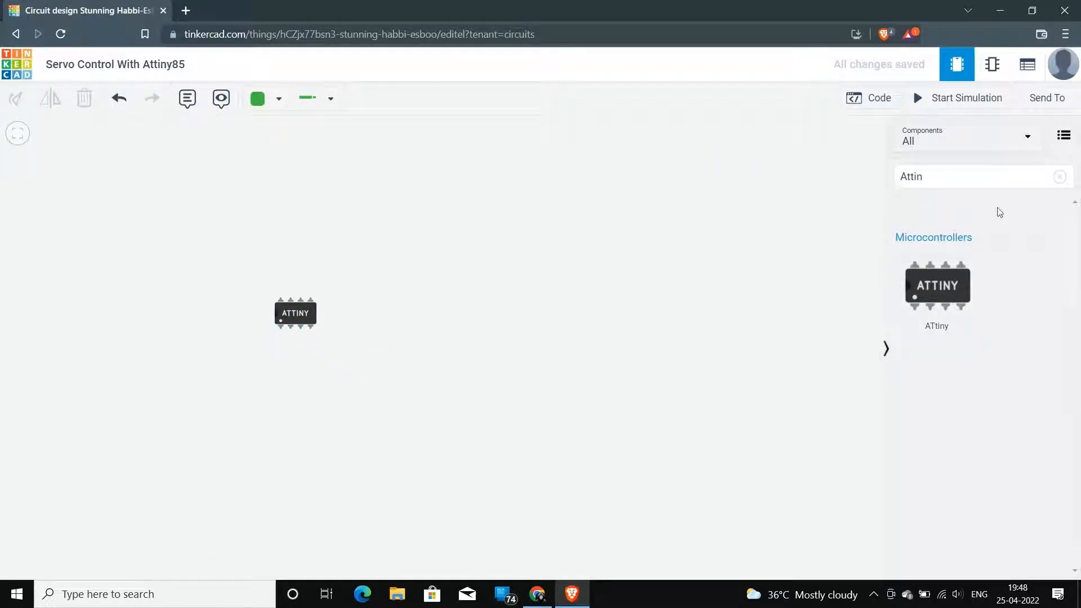
Step: Search the components for "Servo" and place two of the blue Micro Servos side by side, spaced apart from the ATtiny
{"action": "left_click", "coordinate": [1058, 177]}
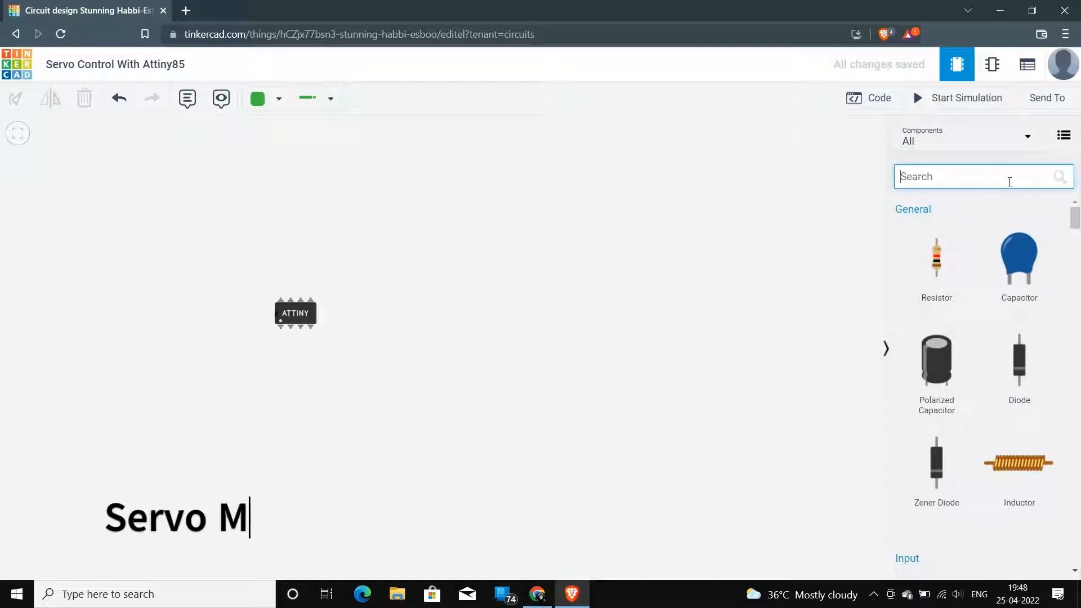
{"action": "type", "text": "Servo"}
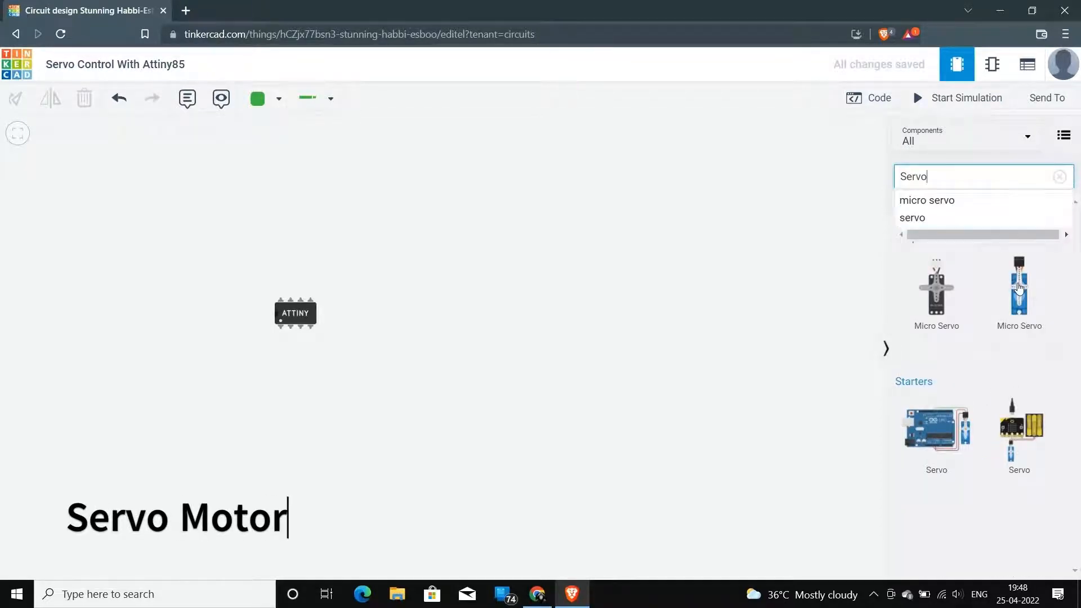
{"action": "left_click_drag", "start_coordinate": [1018, 287], "coordinate": [619, 300]}
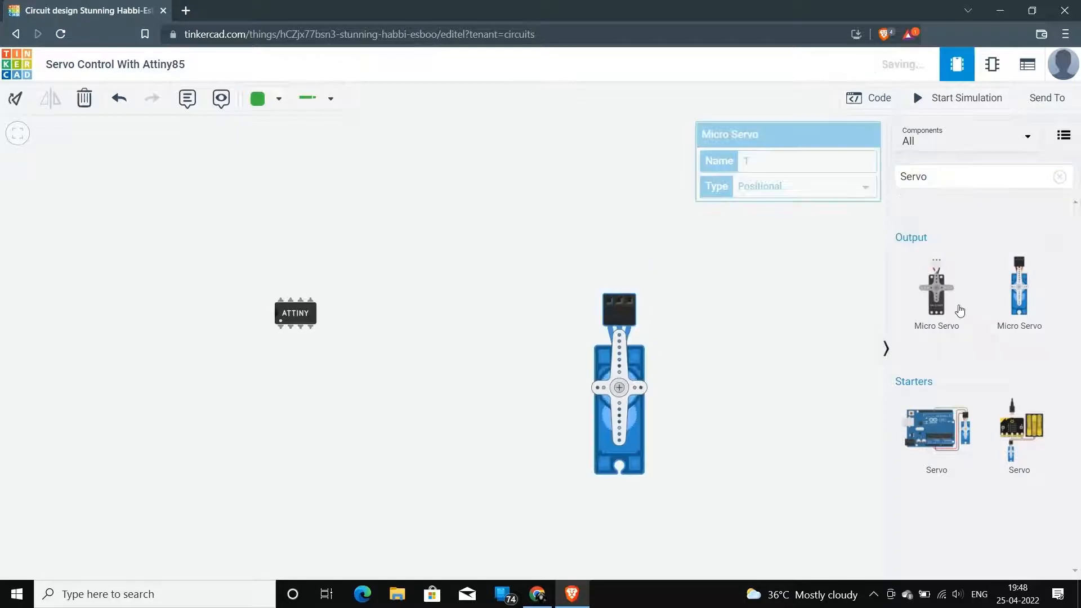
{"action": "left_click_drag", "start_coordinate": [1032, 297], "coordinate": [714, 302]}
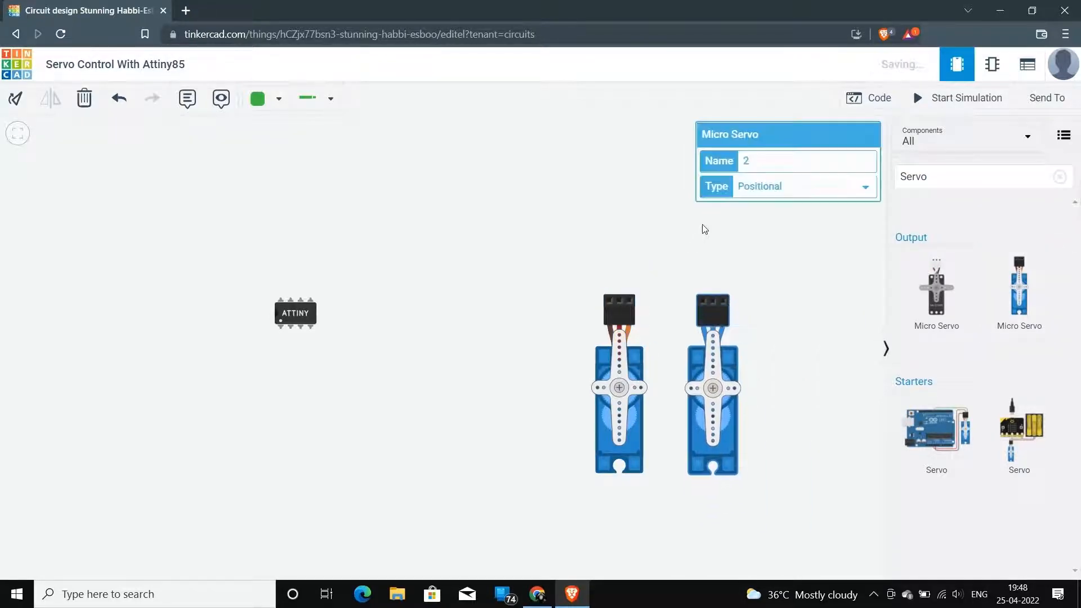
{"action": "scroll", "coordinate": [700, 227], "scroll_direction": "down", "scroll_amount": 1}
{"action": "left_click_drag", "start_coordinate": [573, 222], "coordinate": [533, 292]}
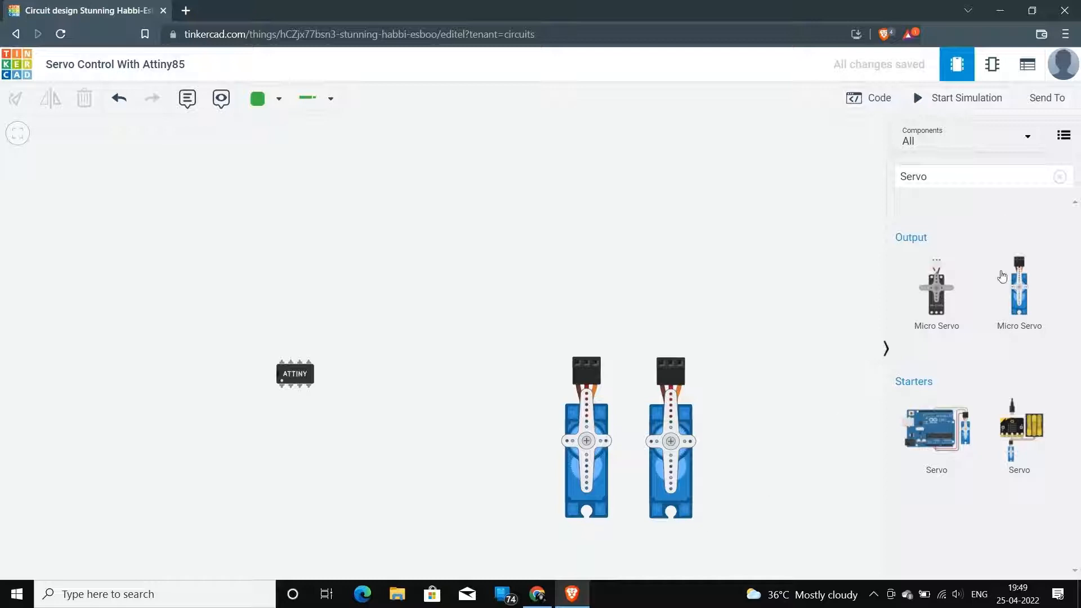
Step: Search for "bread", place a Breadboard Small under the ATtiny so the chip straddles its centre gap, and move both away from the servos
{"action": "left_click", "coordinate": [1058, 177]}
{"action": "left_click", "coordinate": [982, 185]}
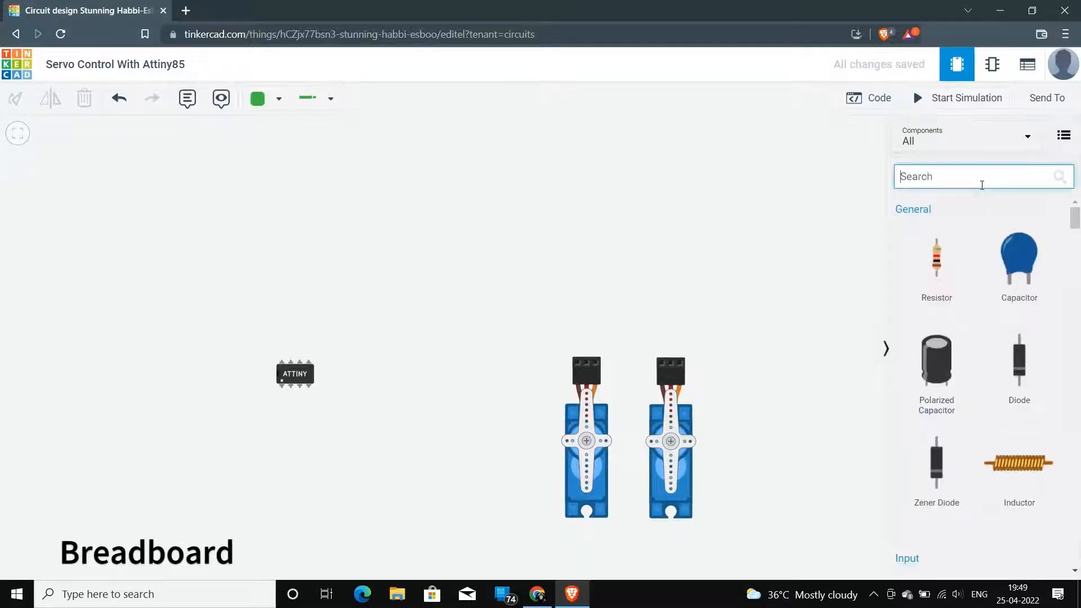
{"action": "type", "text": "bread"}
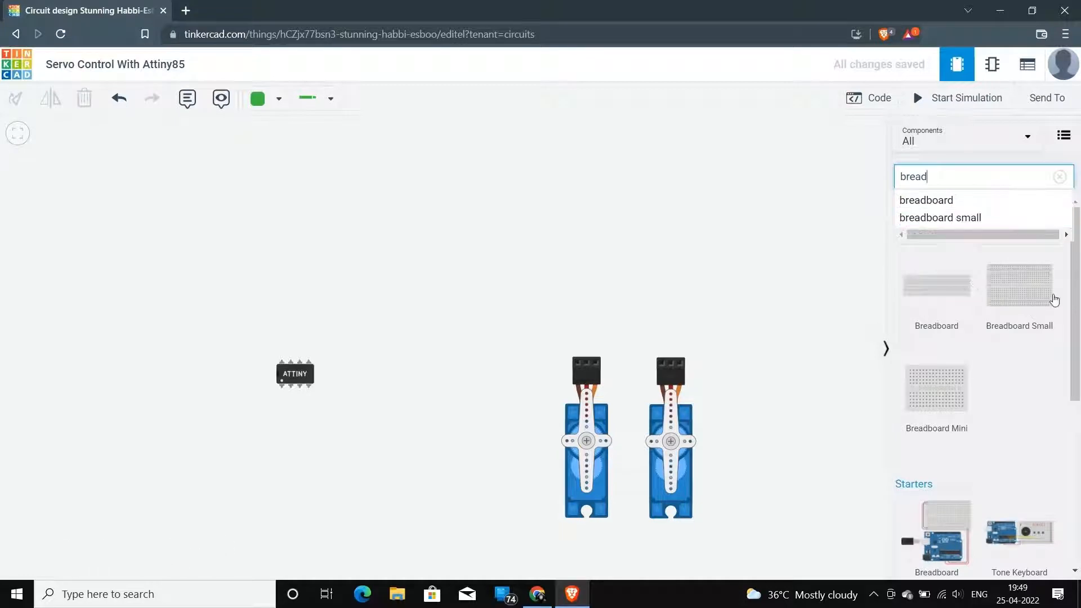
{"action": "left_click", "coordinate": [1024, 274]}
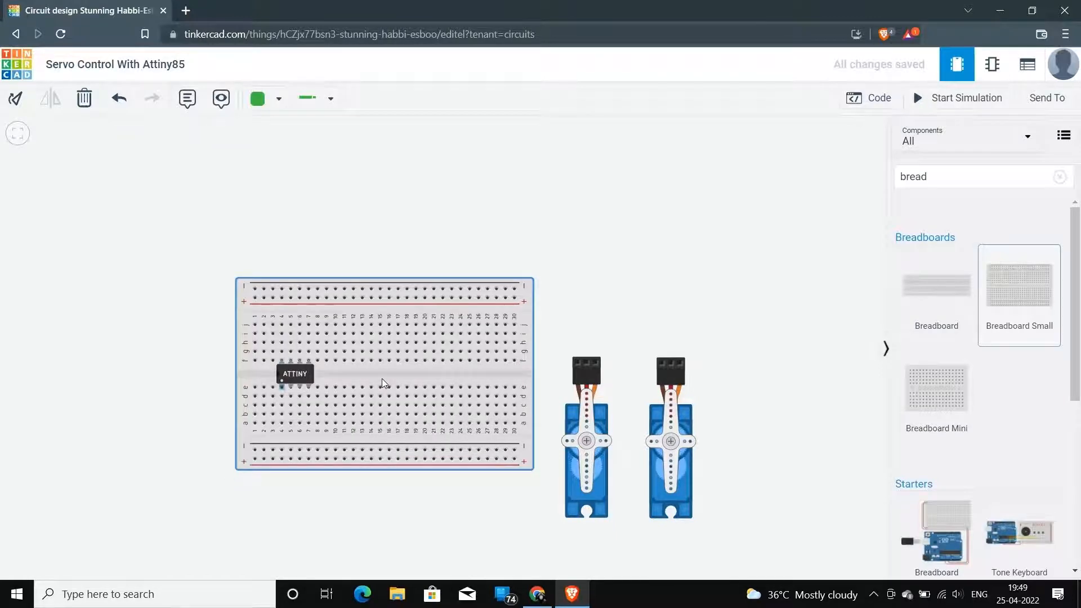
{"action": "left_click", "coordinate": [382, 378]}
{"action": "left_click", "coordinate": [543, 324]}
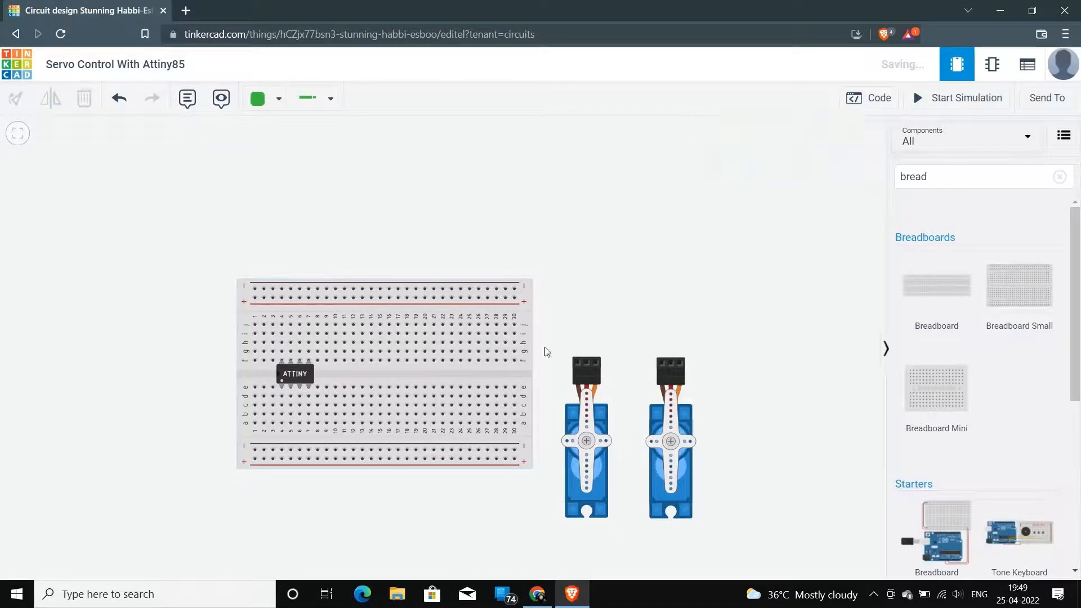
{"action": "left_click_drag", "start_coordinate": [475, 366], "coordinate": [410, 365]}
{"action": "left_click", "coordinate": [607, 260]}
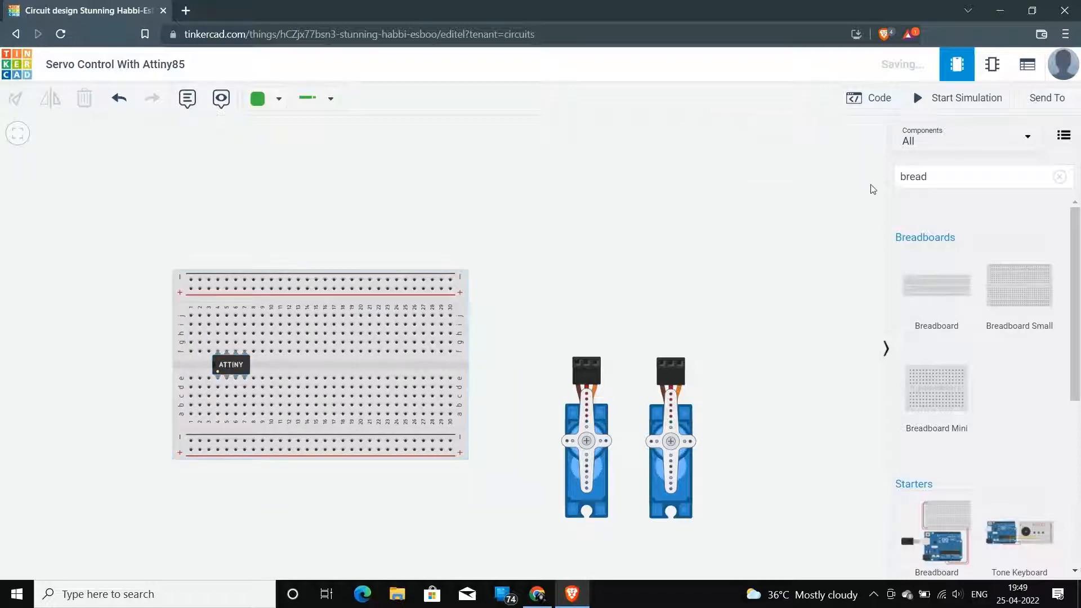
Step: Search the components for "power supp" and place a Power Supply diagonally above the breadboard, on the side away from the servos
{"action": "left_click_drag", "start_coordinate": [942, 181], "coordinate": [863, 180]}
{"action": "left_click", "coordinate": [928, 182]}
{"action": "key", "text": "BackSpace"}
{"action": "key", "text": "BackSpace"}
{"action": "key", "text": "BackSpace"}
{"action": "key", "text": "BackSpace"}
{"action": "key", "text": "BackSpace"}
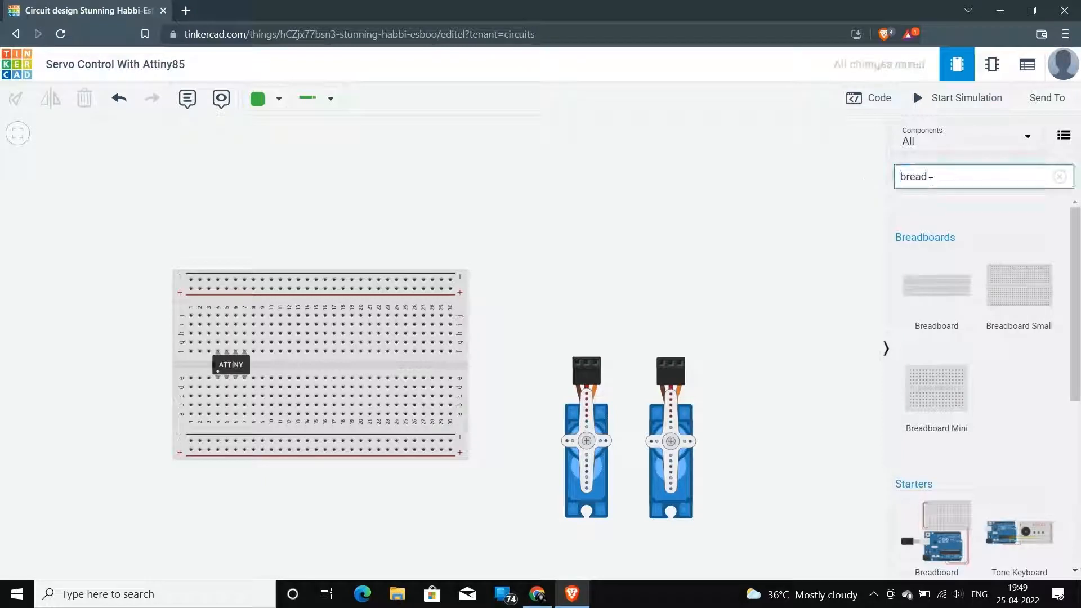
{"action": "type", "text": "p"}
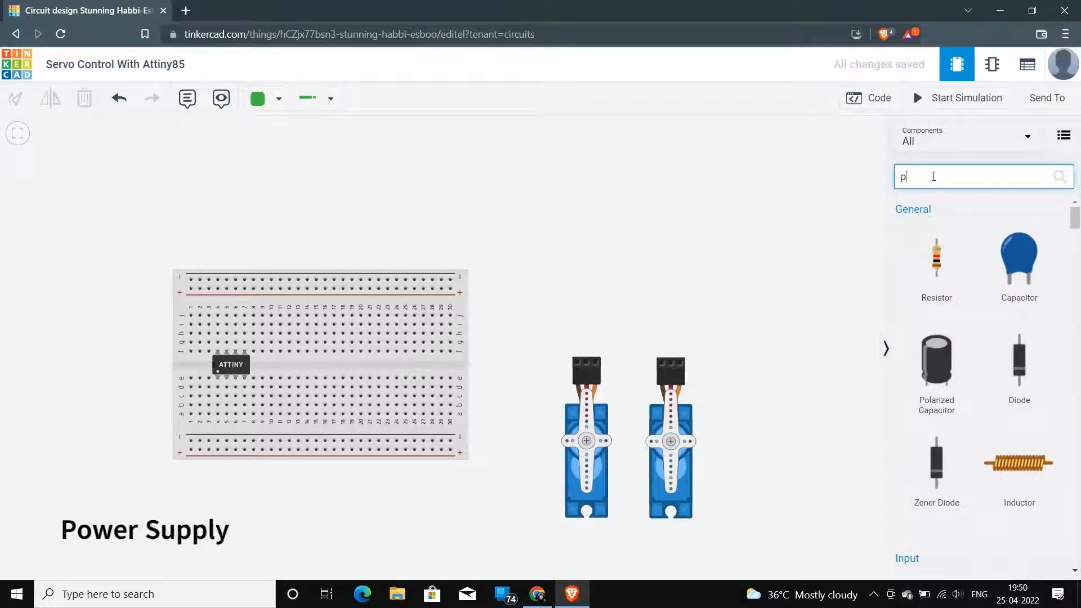
{"action": "type", "text": "ower "}
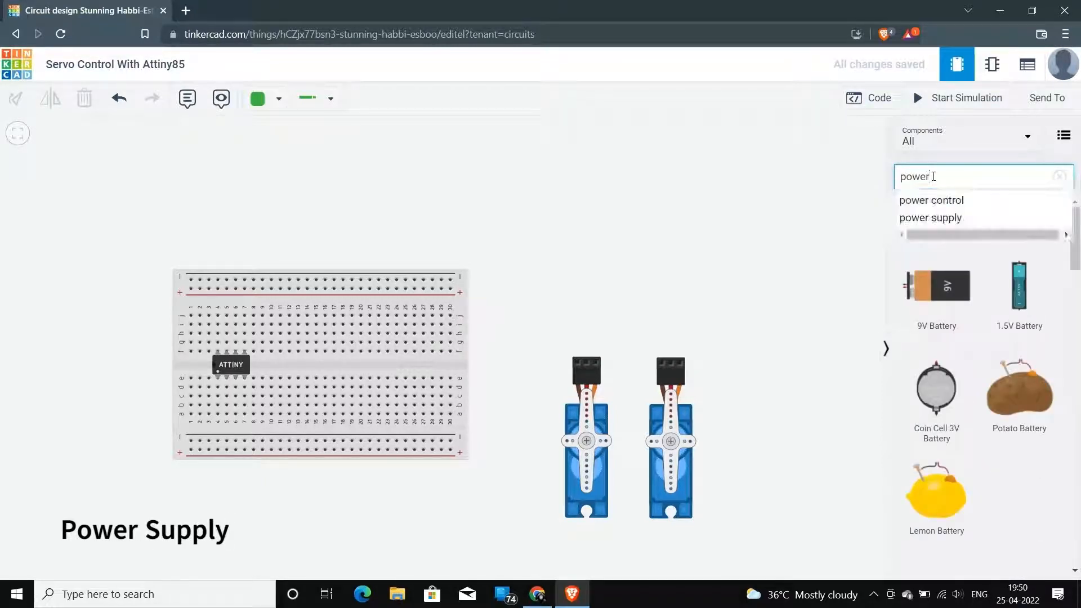
{"action": "type", "text": "suppla"}
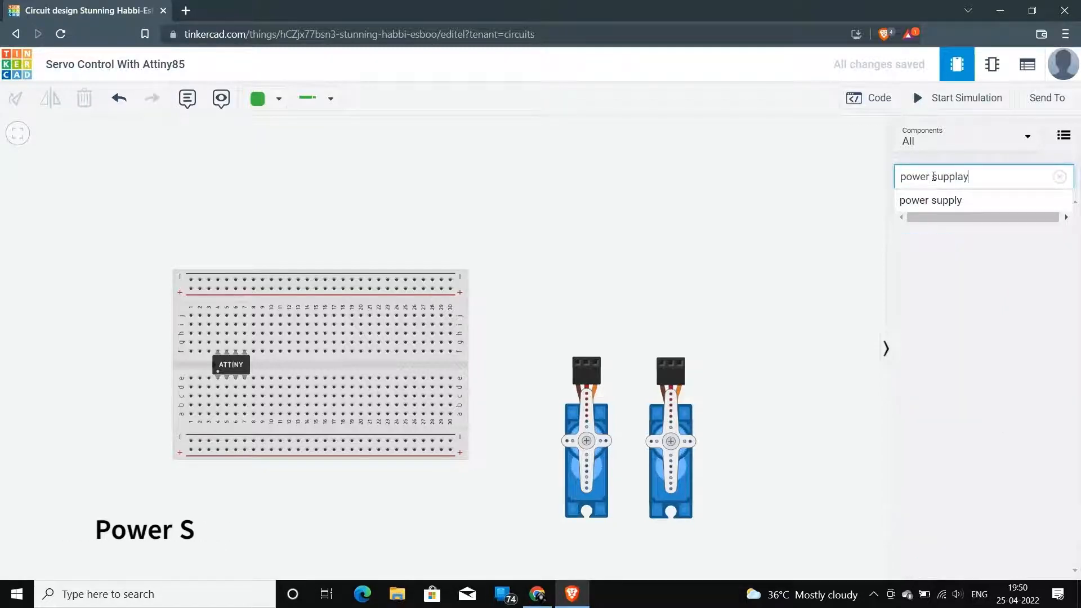
{"action": "type", "text": "y"}
{"action": "key", "text": "BackSpace"}
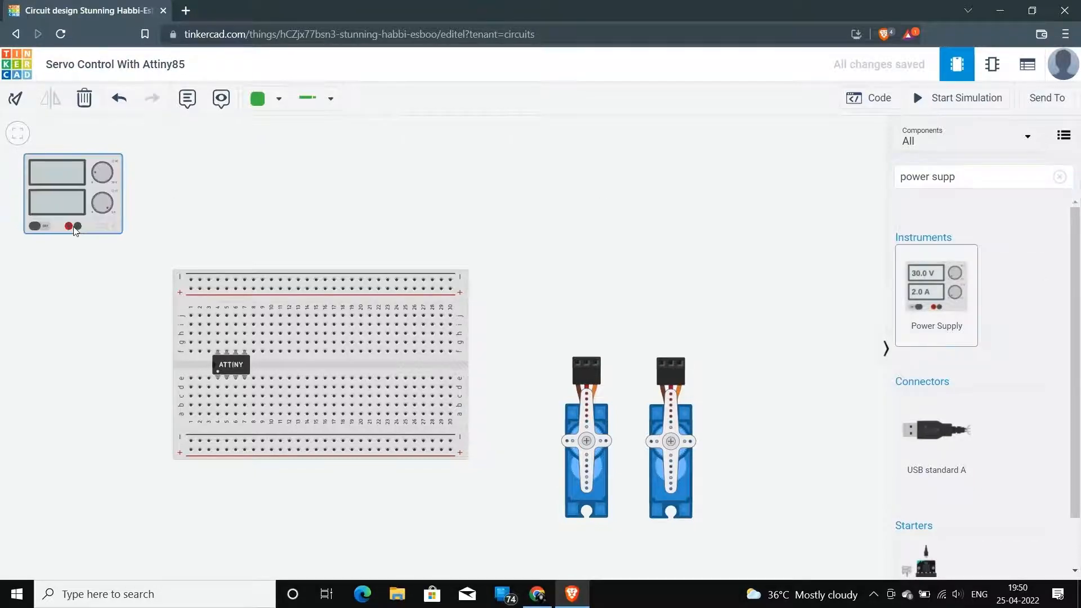
{"action": "left_click", "coordinate": [73, 227]}
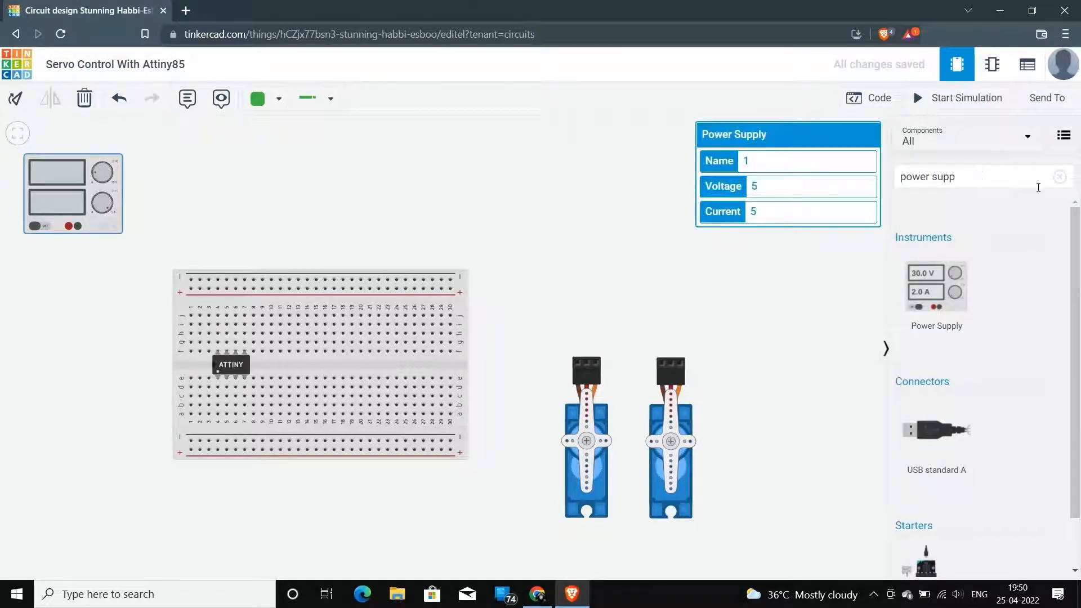
Step: Search the components for "potentiometer" and place two Potentiometers side by side in row f of the breadboard, from columns 15 and 22
{"action": "left_click", "coordinate": [1058, 179]}
{"action": "left_click", "coordinate": [987, 185]}
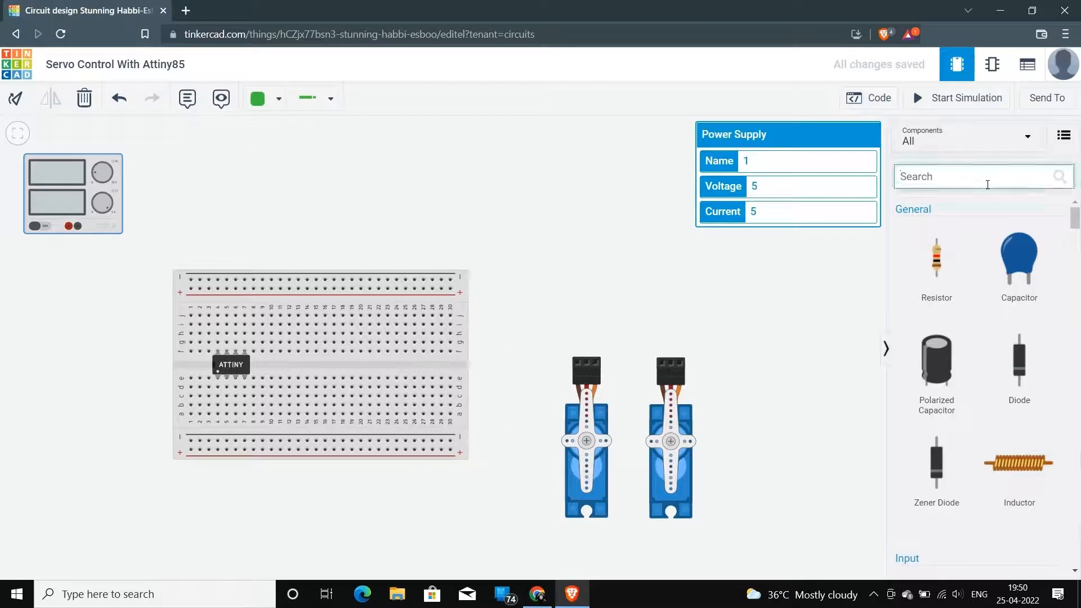
{"action": "type", "text": "pot"}
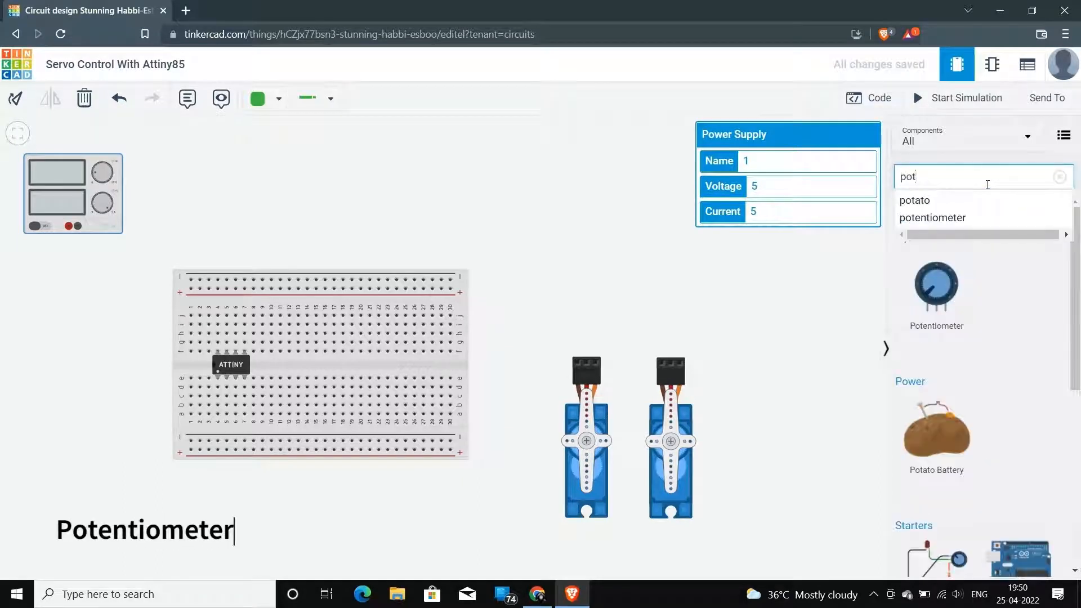
{"action": "left_click", "coordinate": [984, 218]}
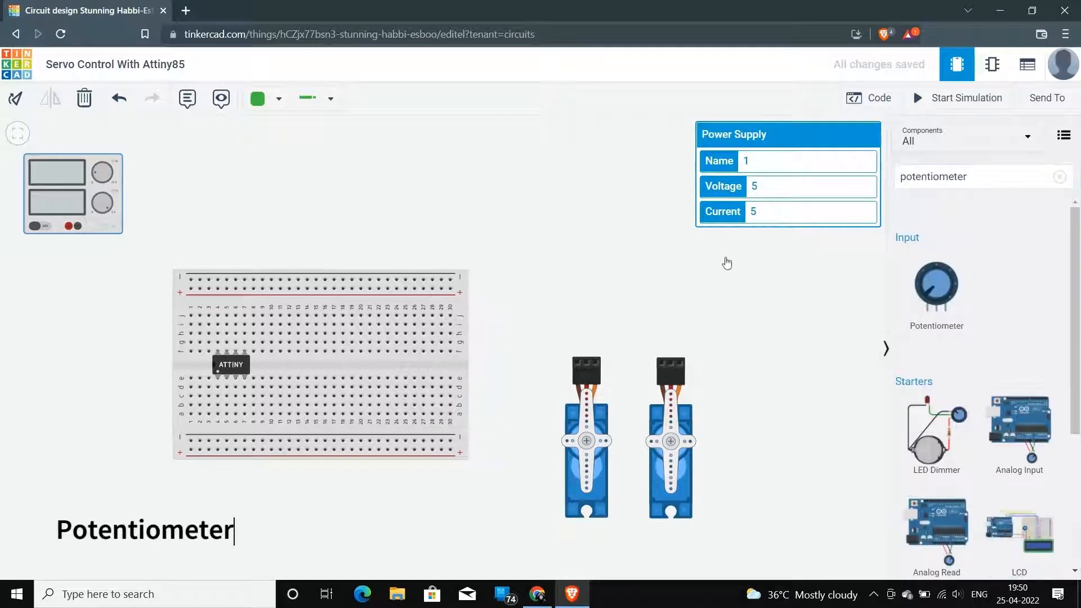
{"action": "left_click", "coordinate": [936, 293]}
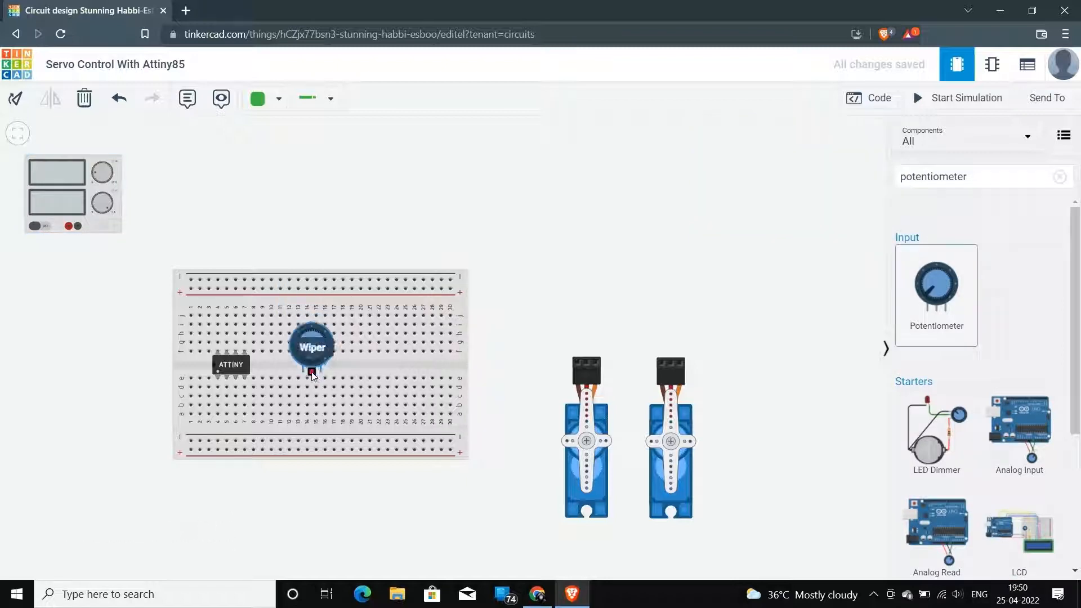
{"action": "left_click", "coordinate": [323, 352]}
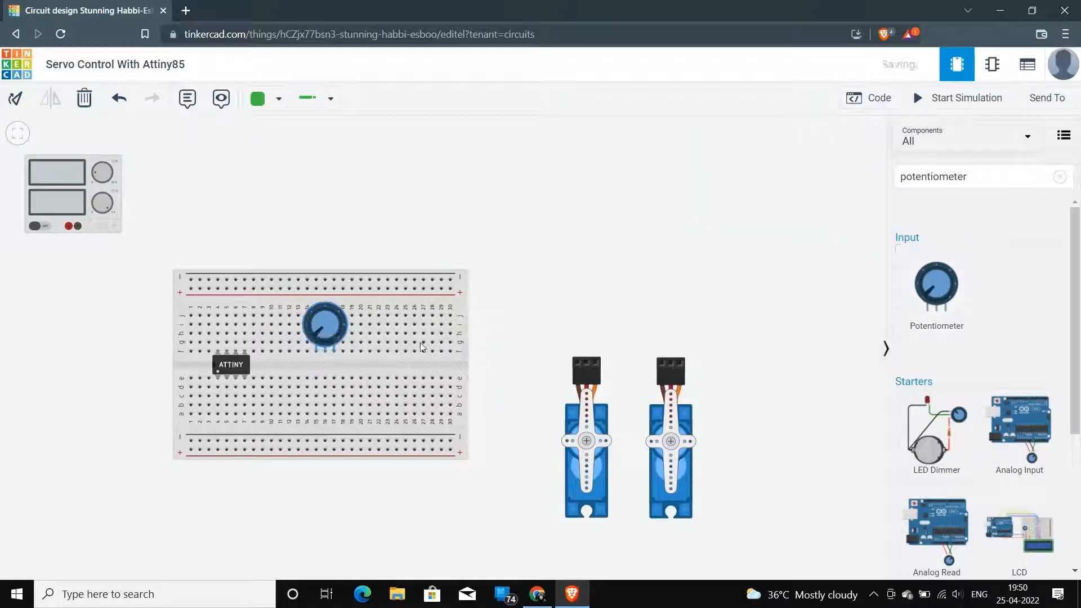
{"action": "left_click", "coordinate": [939, 284]}
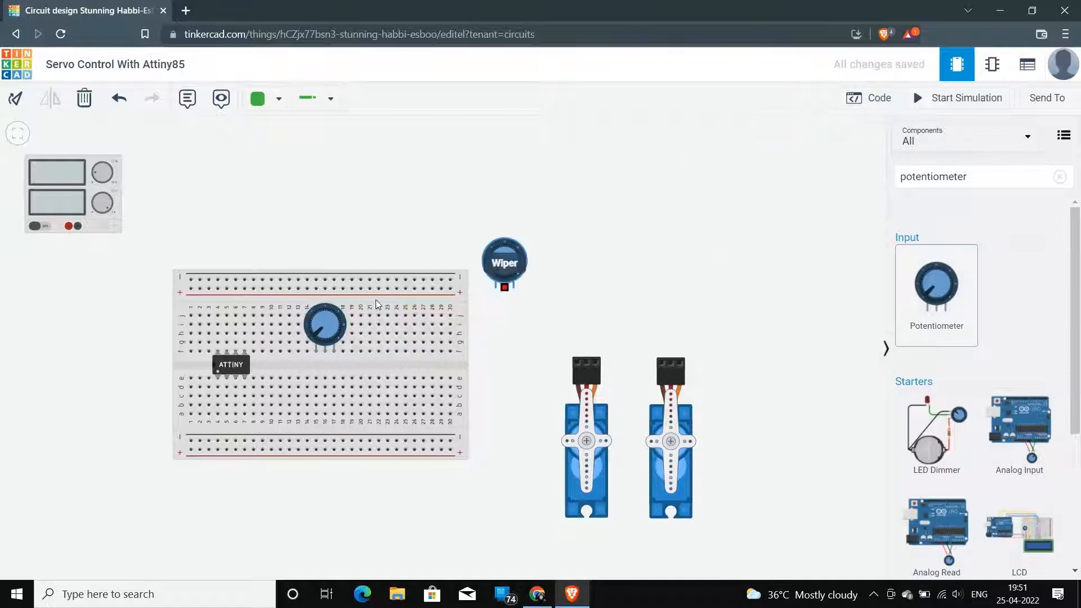
{"action": "left_click", "coordinate": [392, 352]}
{"action": "left_click", "coordinate": [504, 251]}
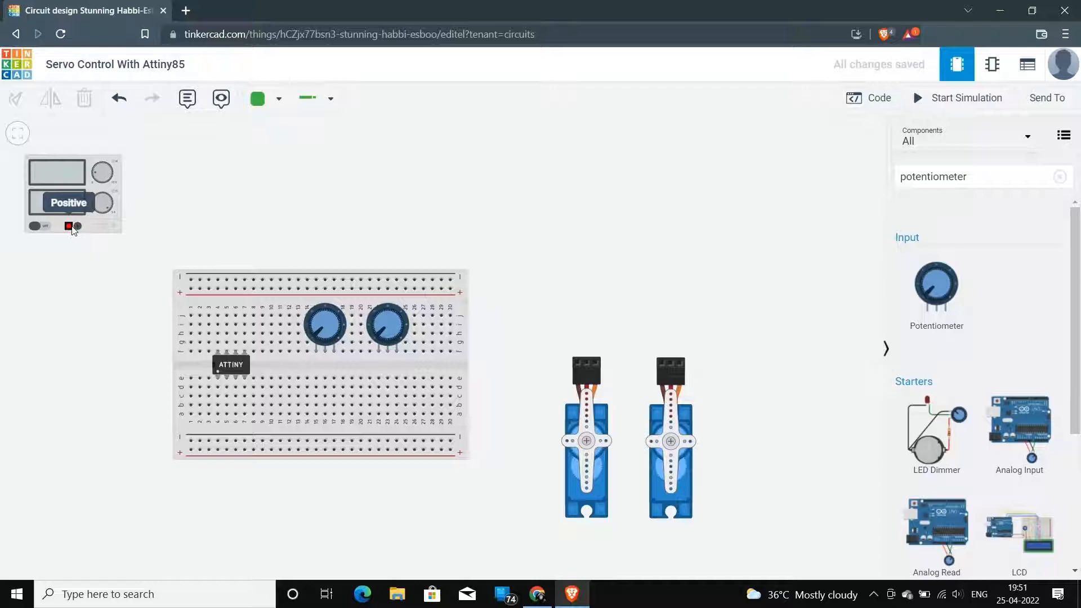
Step: Wire the power supply's positive terminal to the breadboard's upper positive rail with one right-angled bend and make the wire red
{"action": "left_click", "coordinate": [70, 226]}
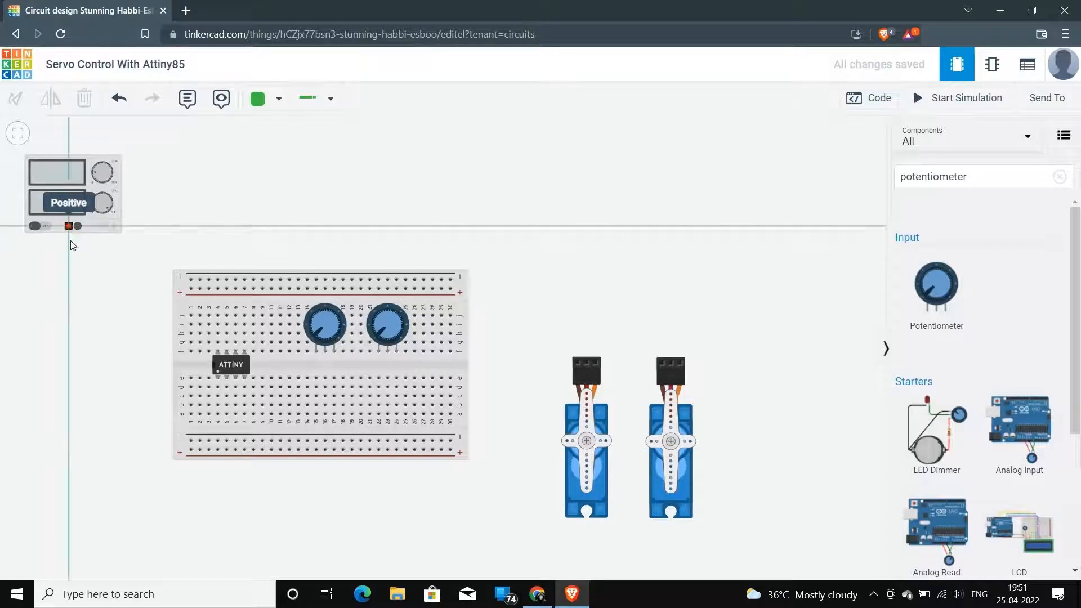
{"action": "left_click", "coordinate": [63, 286]}
{"action": "left_click", "coordinate": [191, 288]}
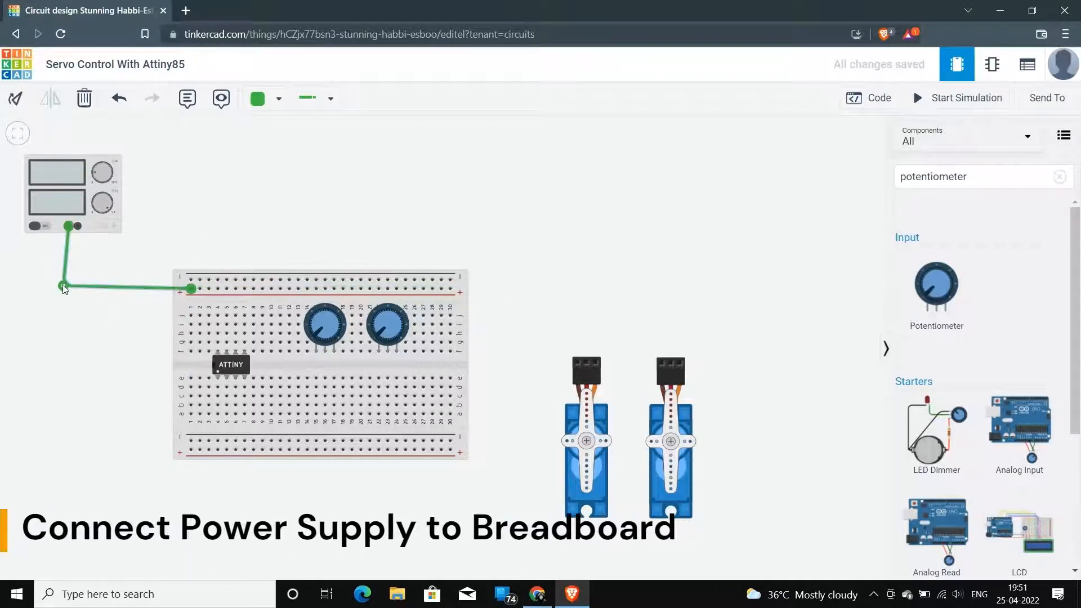
{"action": "left_click_drag", "start_coordinate": [64, 288], "coordinate": [69, 288]}
{"action": "left_click", "coordinate": [267, 99]}
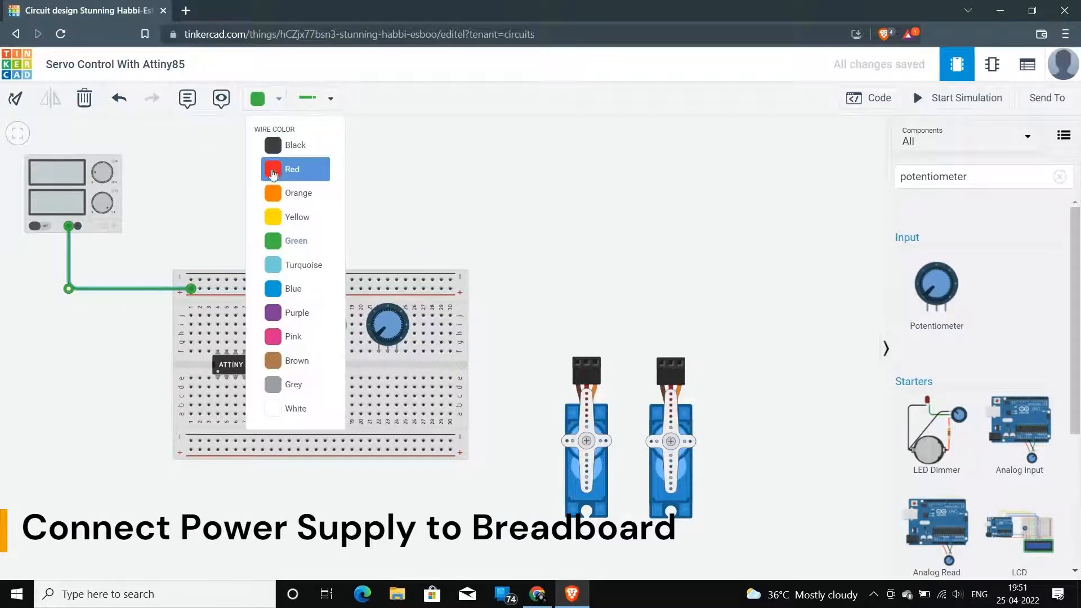
{"action": "left_click", "coordinate": [272, 168]}
Step: Wire the power supply's negative terminal to the upper negative rail with one right-angled bend and make the wire black
{"action": "left_click", "coordinate": [78, 226]}
{"action": "left_click", "coordinate": [77, 276]}
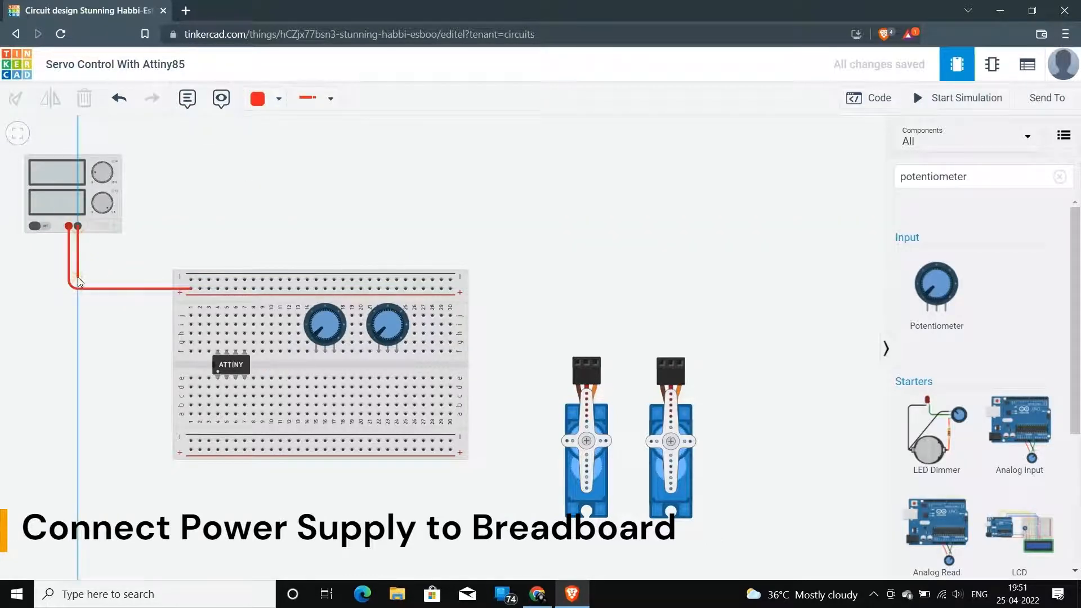
{"action": "left_click", "coordinate": [188, 278]}
{"action": "left_click", "coordinate": [268, 99]}
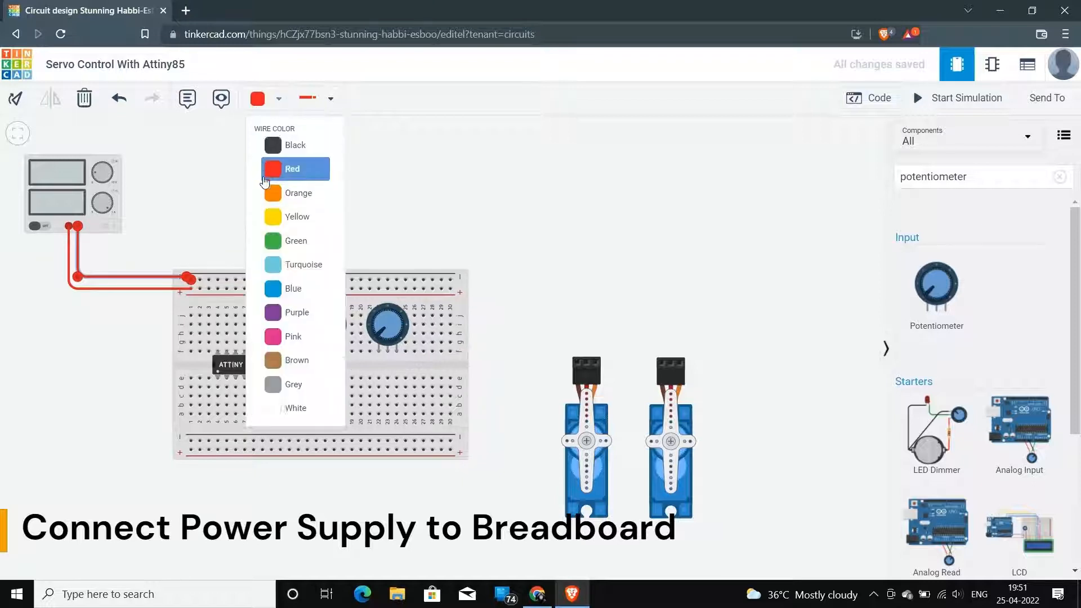
{"action": "left_click", "coordinate": [272, 146]}
Step: Link the breadboard's upper and lower positive rails with a straight red wire near column 29
{"action": "left_click", "coordinate": [440, 288]}
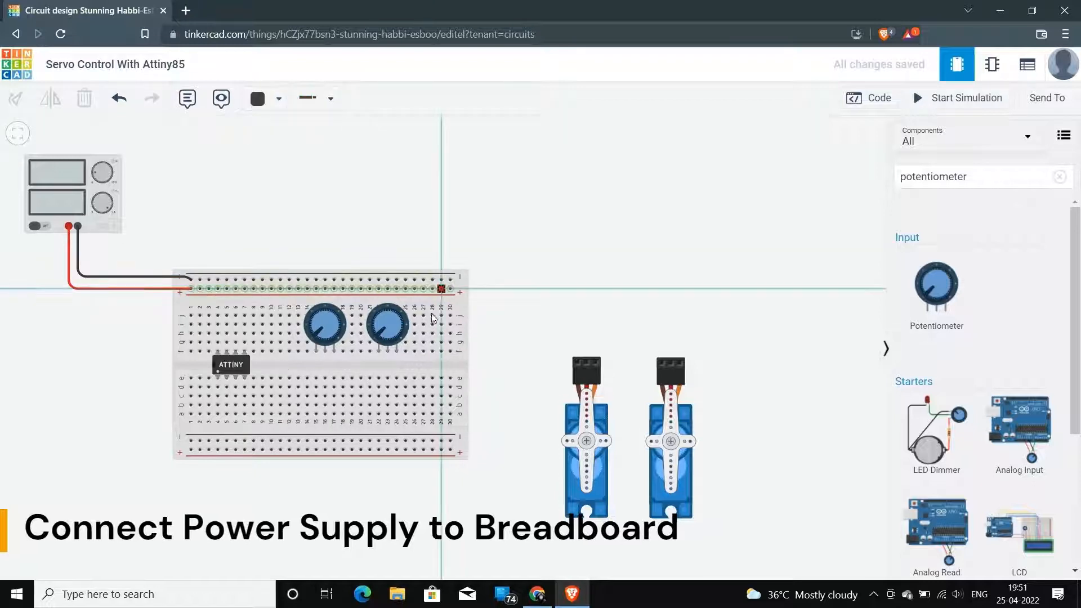
{"action": "left_click", "coordinate": [440, 449]}
{"action": "left_click", "coordinate": [266, 98]}
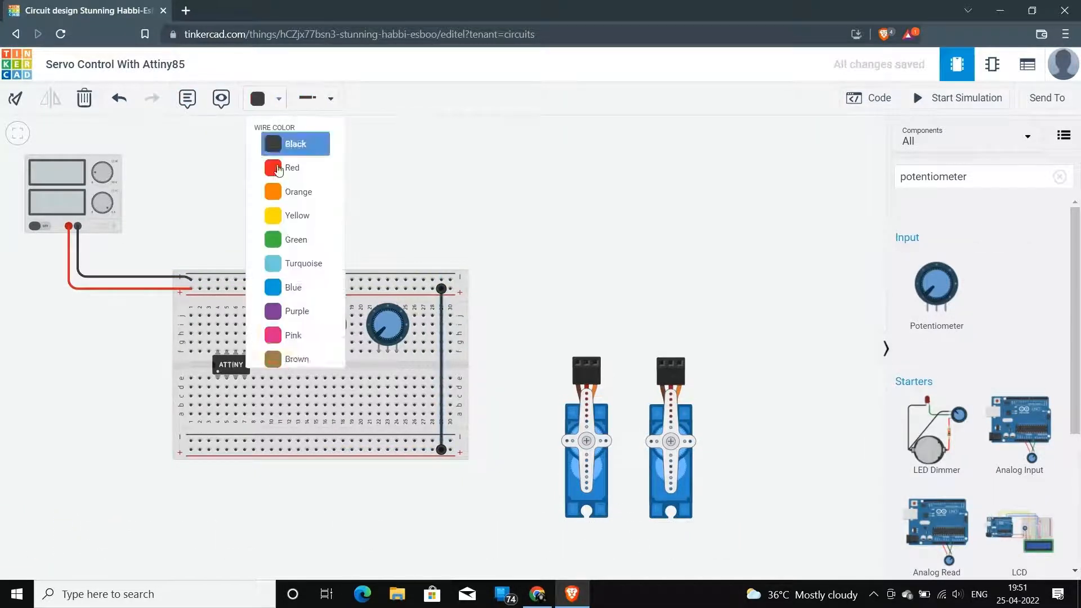
{"action": "left_click", "coordinate": [276, 169]}
Step: Link the upper and lower negative rails with a straight black wire at the rail end near column 30
{"action": "left_click", "coordinate": [450, 279]}
{"action": "left_click", "coordinate": [449, 440]}
{"action": "left_click", "coordinate": [266, 99]}
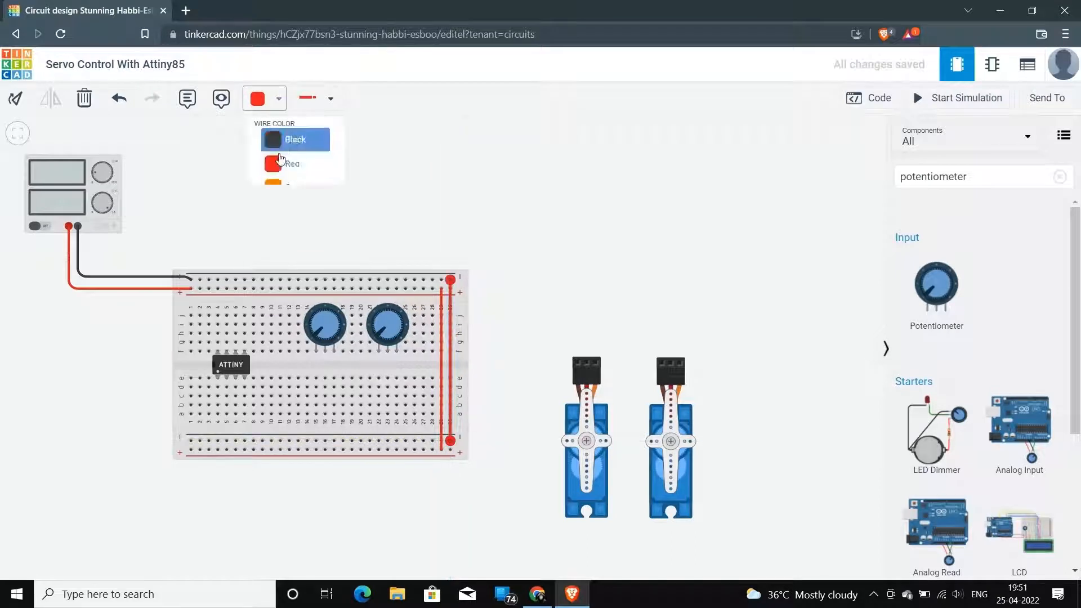
{"action": "left_click", "coordinate": [277, 140]}
{"action": "left_click", "coordinate": [386, 223]}
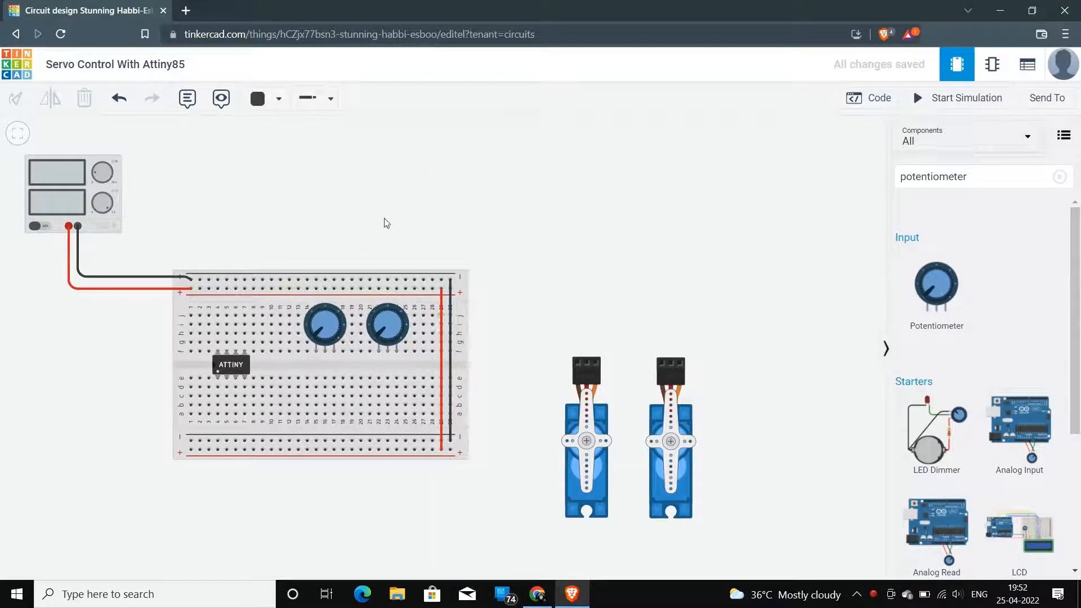
Step: Connect the first potentiometer's Terminal 1 across the centre gap in column 15 and on to the lower positive rail with red wires
{"action": "left_click", "coordinate": [315, 351]}
{"action": "left_click", "coordinate": [316, 378]}
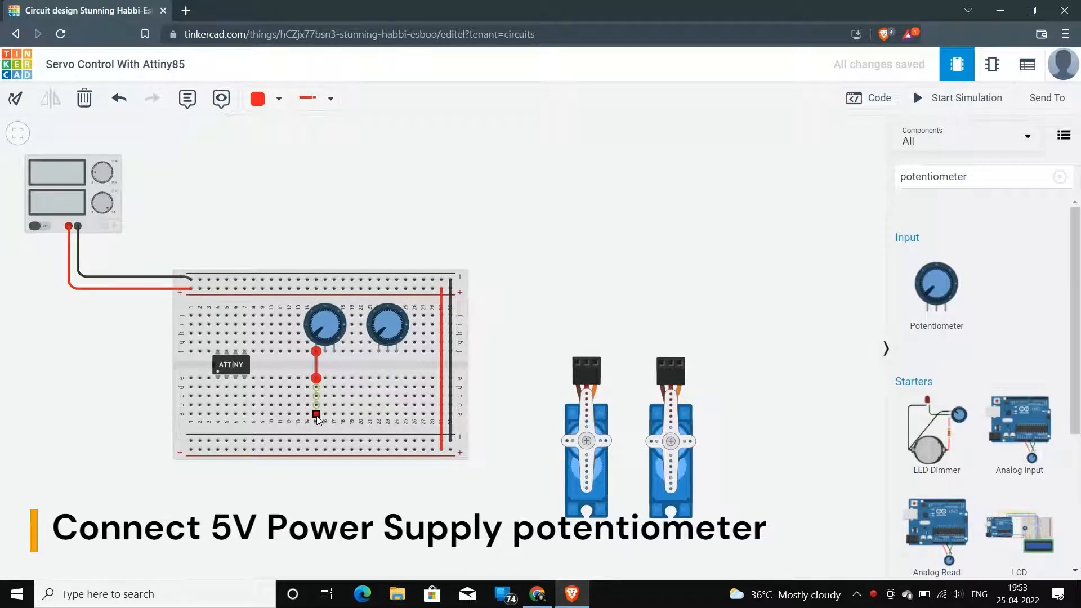
{"action": "left_click", "coordinate": [316, 449]}
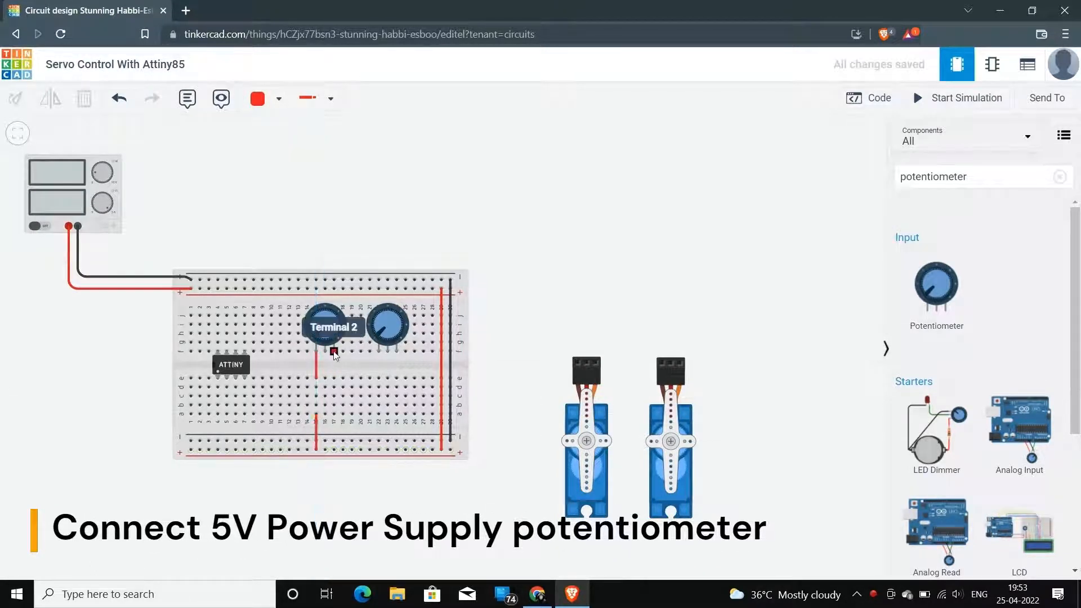
Step: Connect the first potentiometer's Terminal 2 across the centre gap in column 17 and on to the lower negative rail with black wires
{"action": "left_click", "coordinate": [334, 351]}
{"action": "left_click", "coordinate": [333, 377]}
{"action": "left_click", "coordinate": [262, 98]}
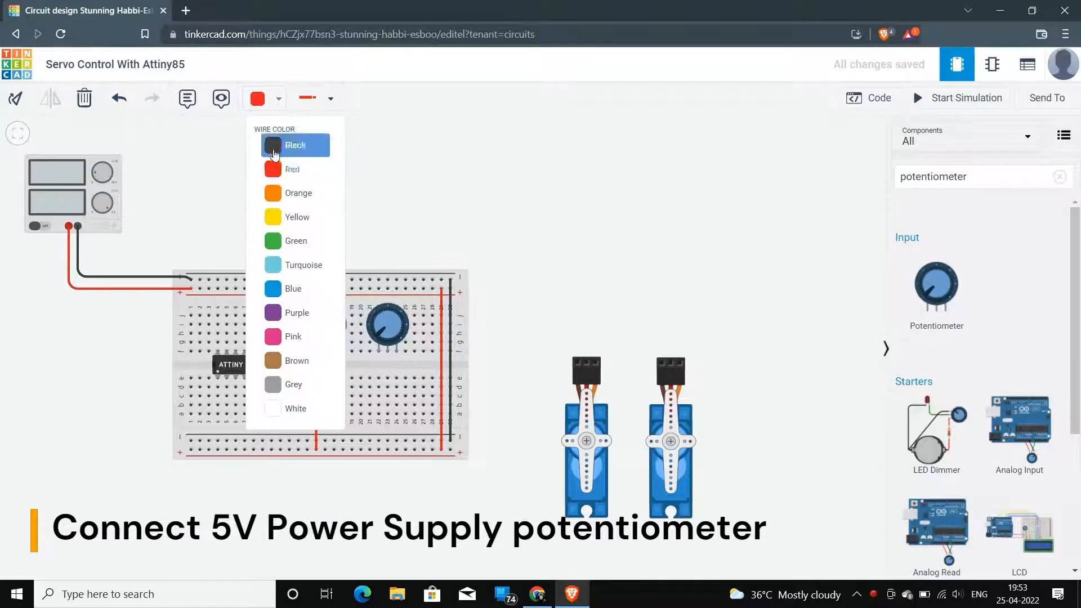
{"action": "left_click", "coordinate": [274, 147]}
{"action": "left_click", "coordinate": [334, 440]}
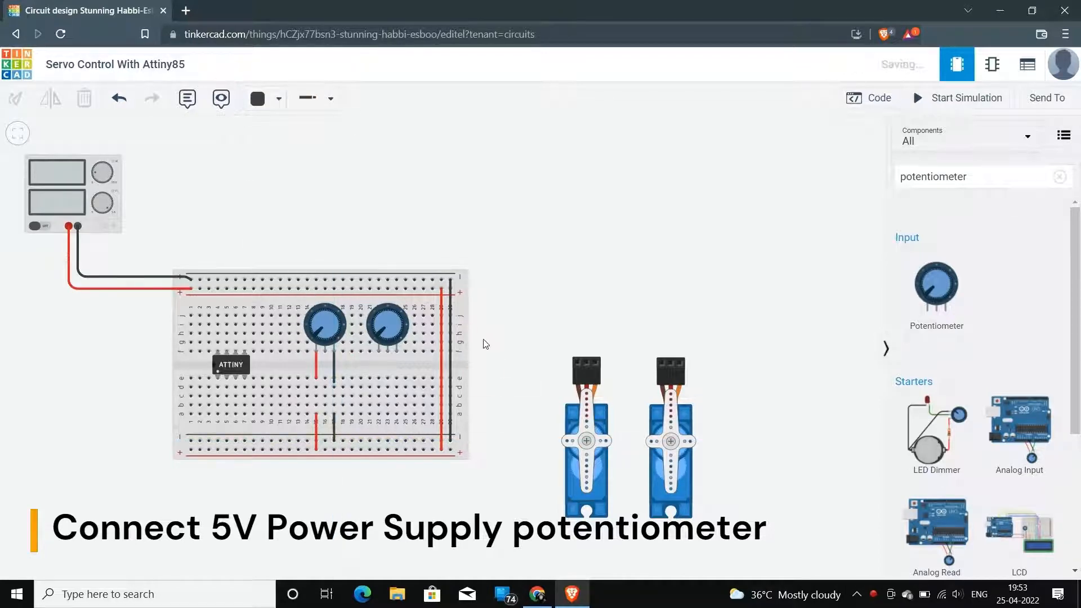
Step: Bridge the centre gap from the second potentiometer's Terminal 1 to row e of column 22 with a red wire
{"action": "left_click", "coordinate": [379, 351]}
{"action": "left_click", "coordinate": [379, 377]}
{"action": "left_click", "coordinate": [265, 99]}
{"action": "left_click", "coordinate": [282, 168]}
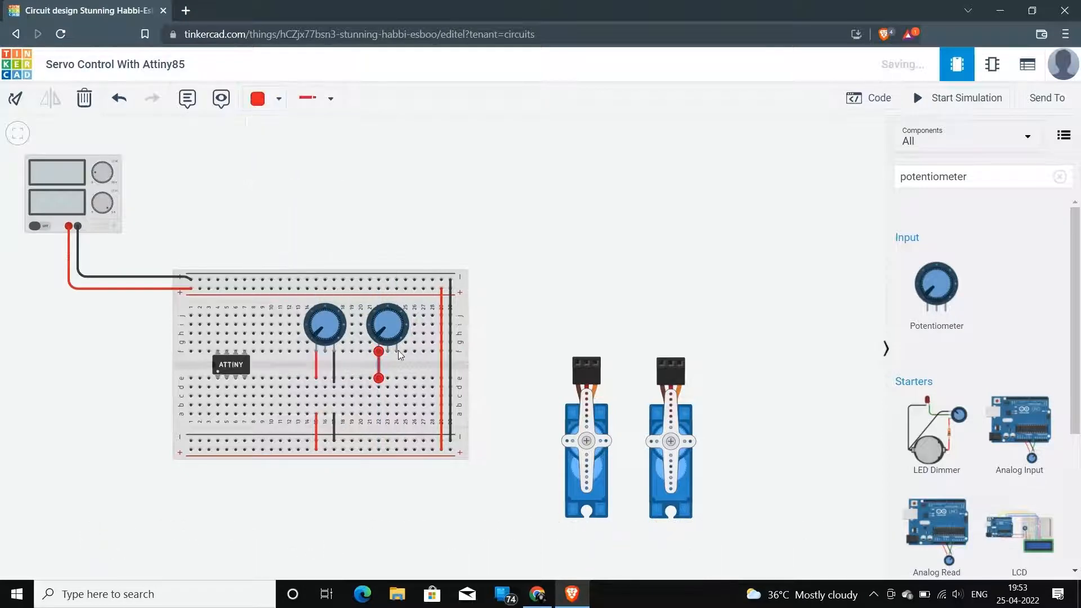
Step: Connect the second potentiometer's Terminal 2 across the centre gap in column 24 and on to the lower negative rail with black wires
{"action": "left_click", "coordinate": [396, 351]}
{"action": "left_click", "coordinate": [397, 378]}
{"action": "left_click", "coordinate": [278, 99]}
{"action": "left_click", "coordinate": [284, 143]}
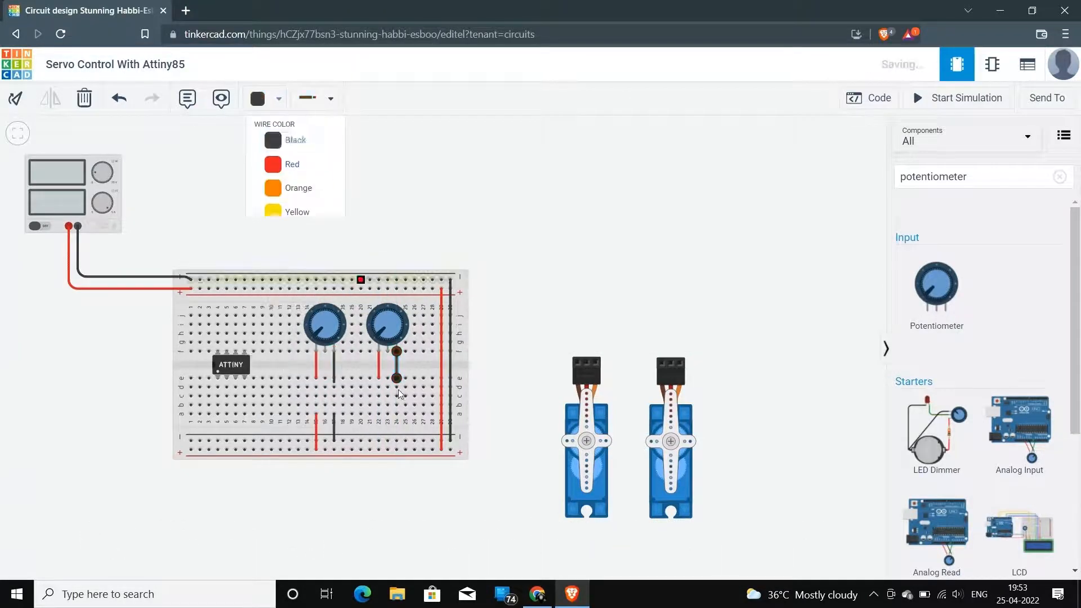
{"action": "left_click", "coordinate": [397, 439]}
Step: Wire row a of column 22, below the second potentiometer's Terminal 1, to the lower positive rail in red
{"action": "left_click", "coordinate": [278, 99]}
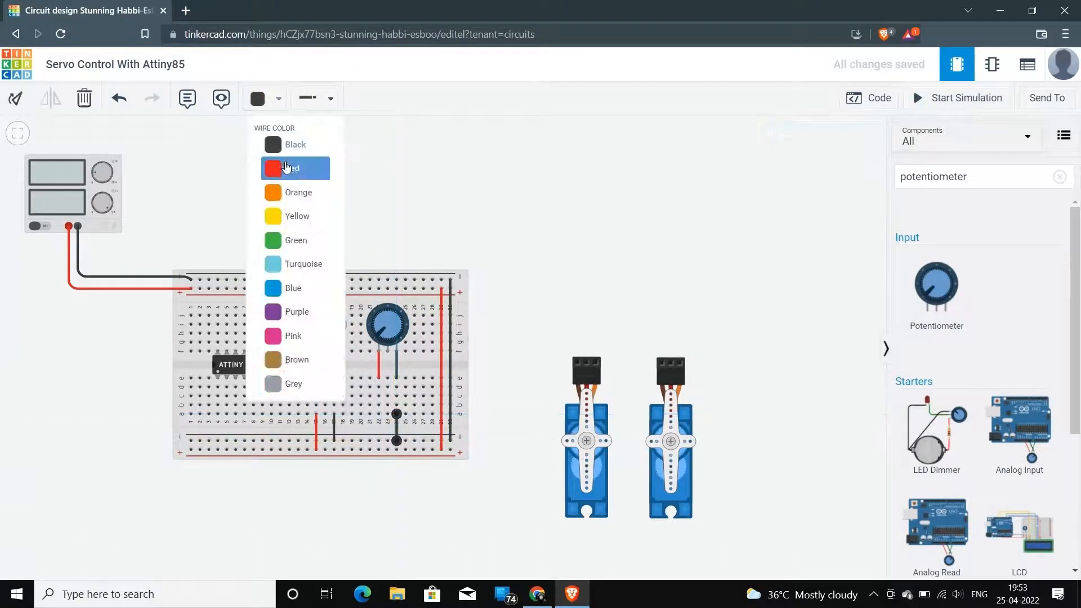
{"action": "left_click", "coordinate": [282, 167]}
{"action": "key", "text": "ctrl+z"}
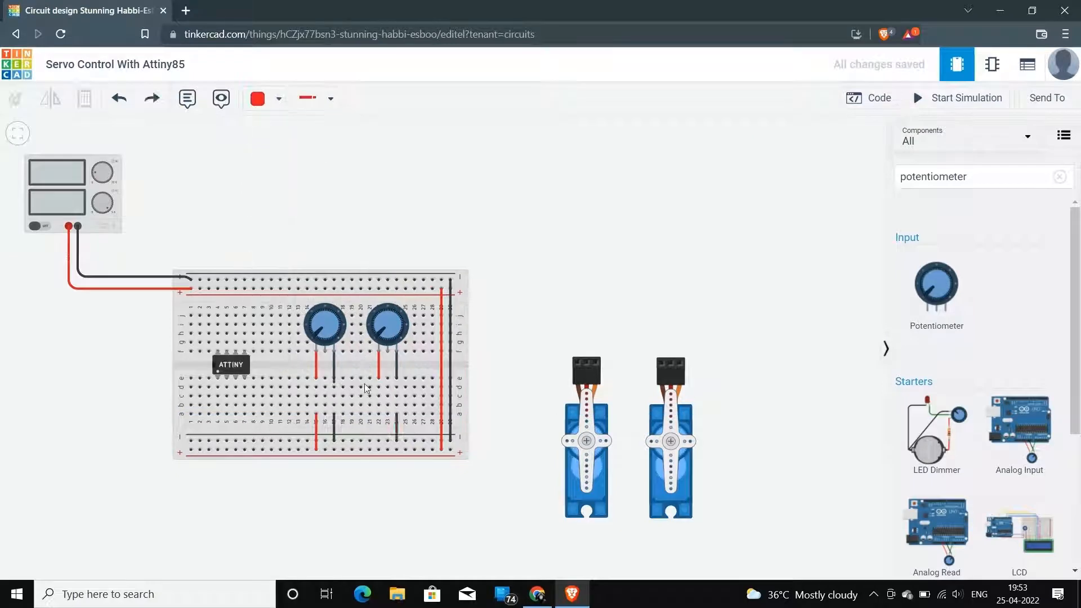
{"action": "left_click", "coordinate": [378, 414]}
{"action": "left_click", "coordinate": [378, 449]}
Step: Connect the first potentiometer's wiper to the ATtiny's third pin with orange wires, down column 16 to row c and along row b to column 6
{"action": "left_click", "coordinate": [325, 351]}
{"action": "left_click", "coordinate": [324, 396]}
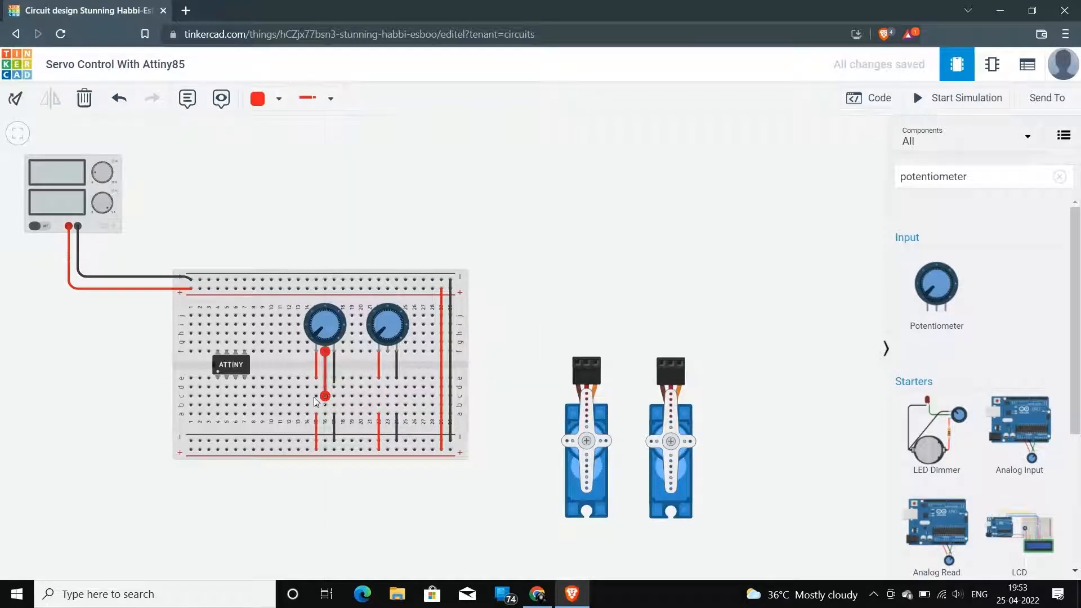
{"action": "left_click", "coordinate": [325, 404]}
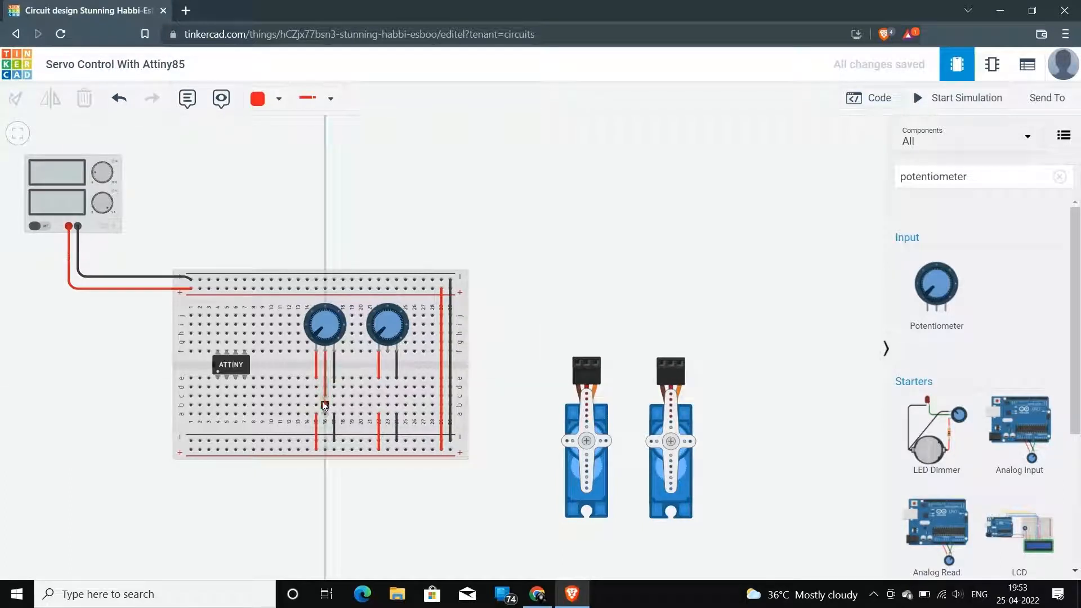
{"action": "left_click", "coordinate": [245, 396]}
{"action": "left_click", "coordinate": [278, 98]}
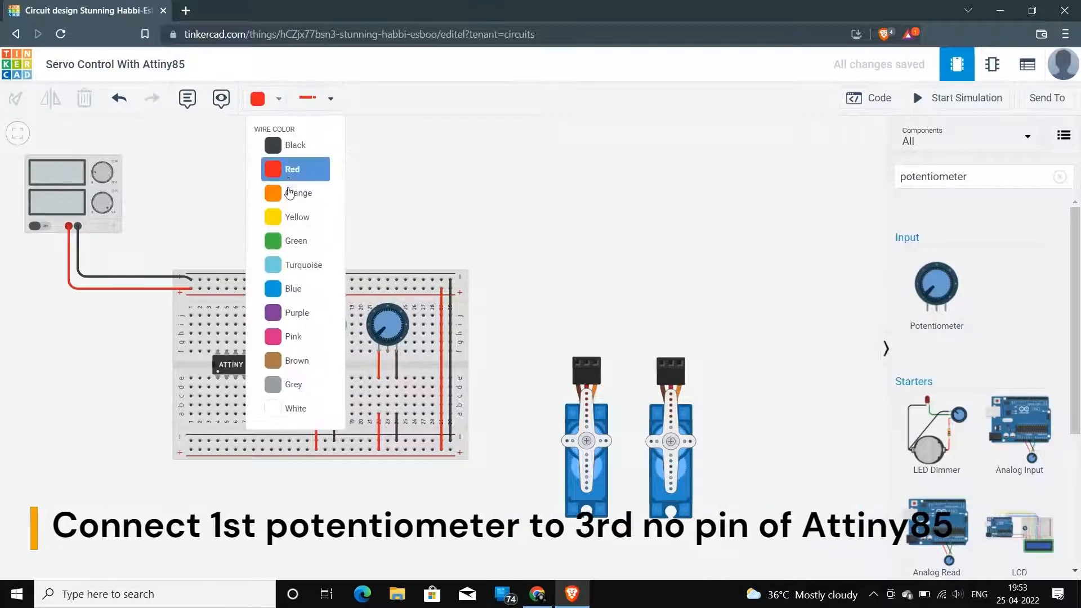
{"action": "left_click", "coordinate": [287, 188]}
{"action": "left_click", "coordinate": [325, 366]}
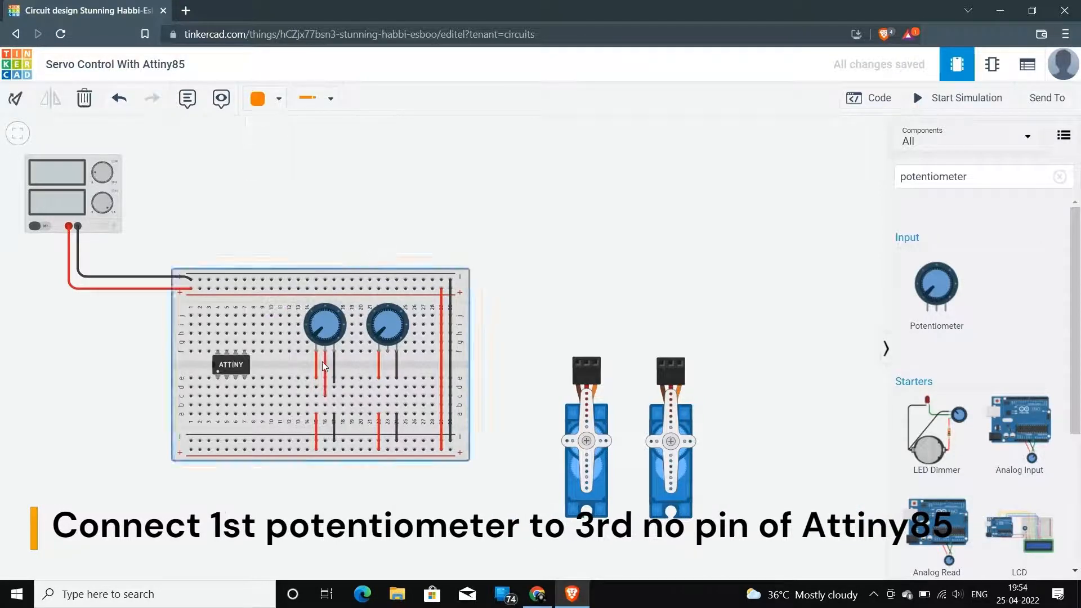
{"action": "left_click", "coordinate": [278, 99]}
{"action": "left_click", "coordinate": [287, 188]}
{"action": "left_click", "coordinate": [316, 405]}
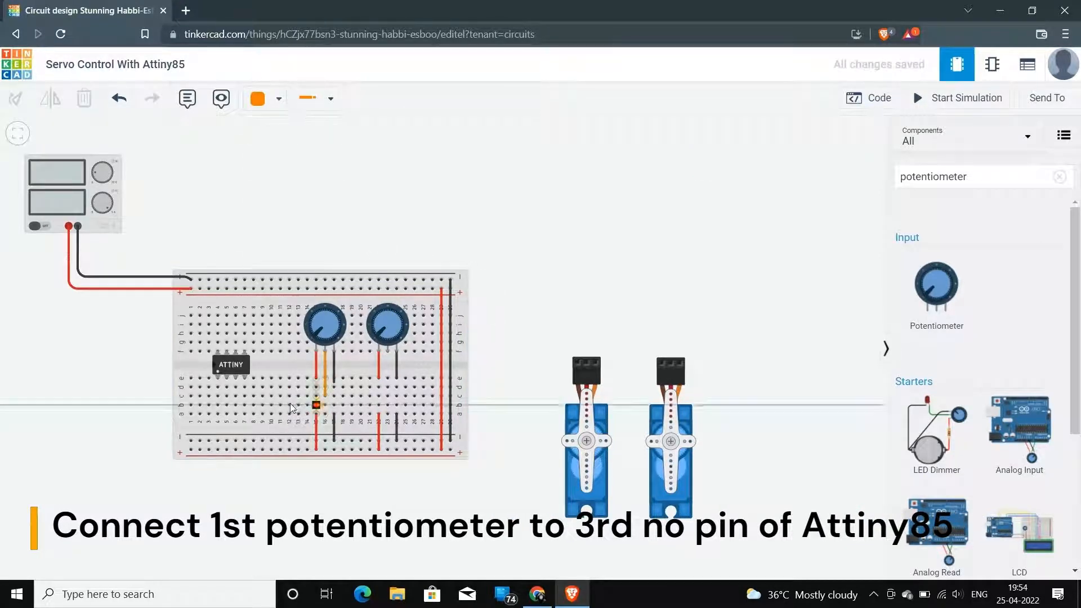
{"action": "left_click", "coordinate": [235, 404]}
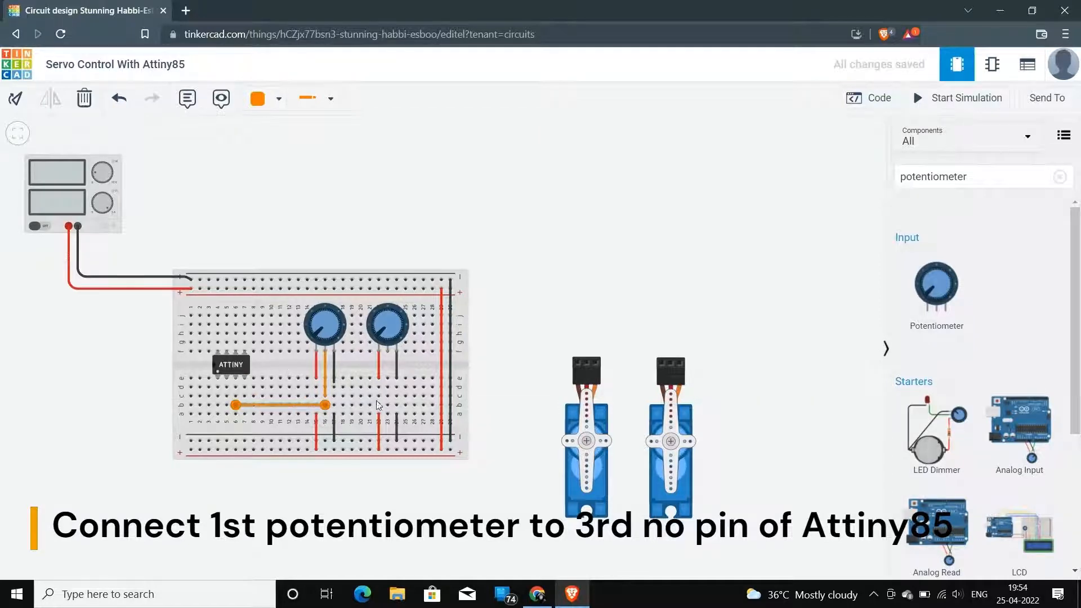
Step: Connect the second potentiometer's wiper to the ATtiny's second pin with green wires, down column 23 and along row c to column 5
{"action": "left_click", "coordinate": [387, 351]}
{"action": "left_click", "coordinate": [388, 396]}
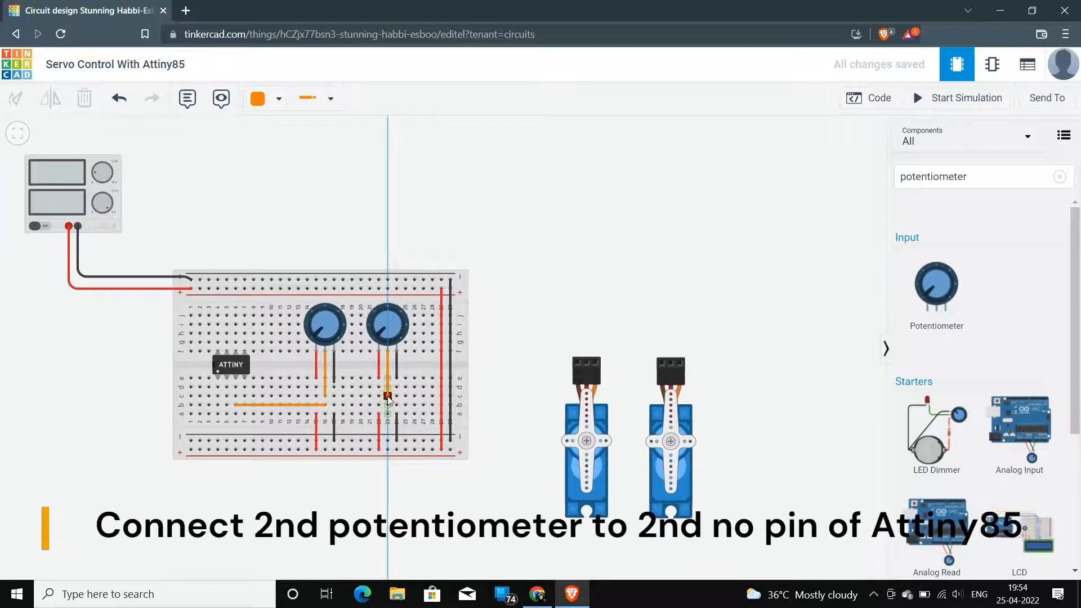
{"action": "left_click", "coordinate": [278, 99]}
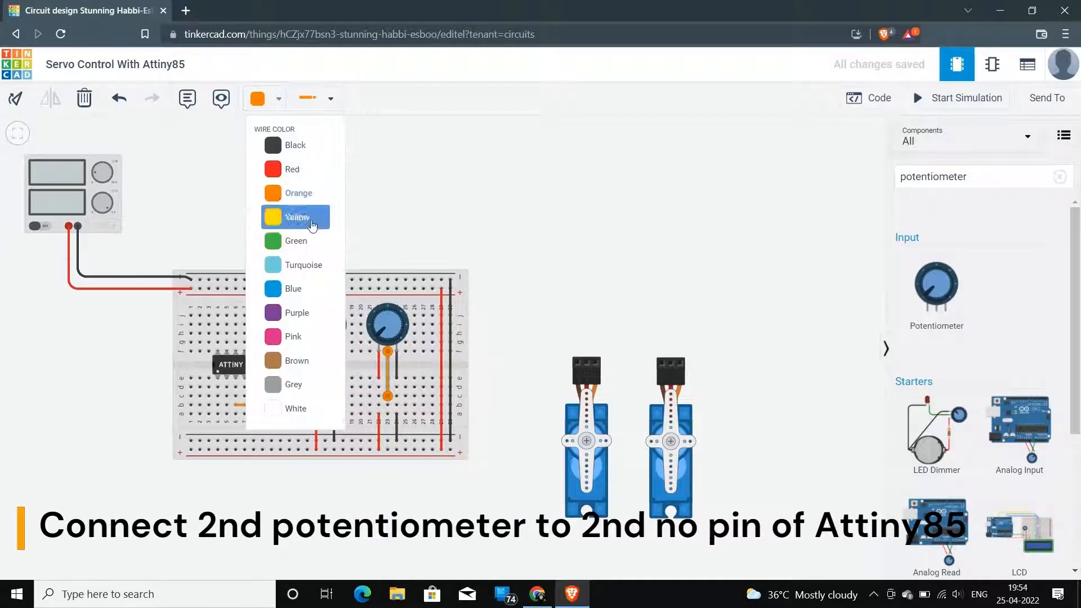
{"action": "left_click", "coordinate": [293, 239]}
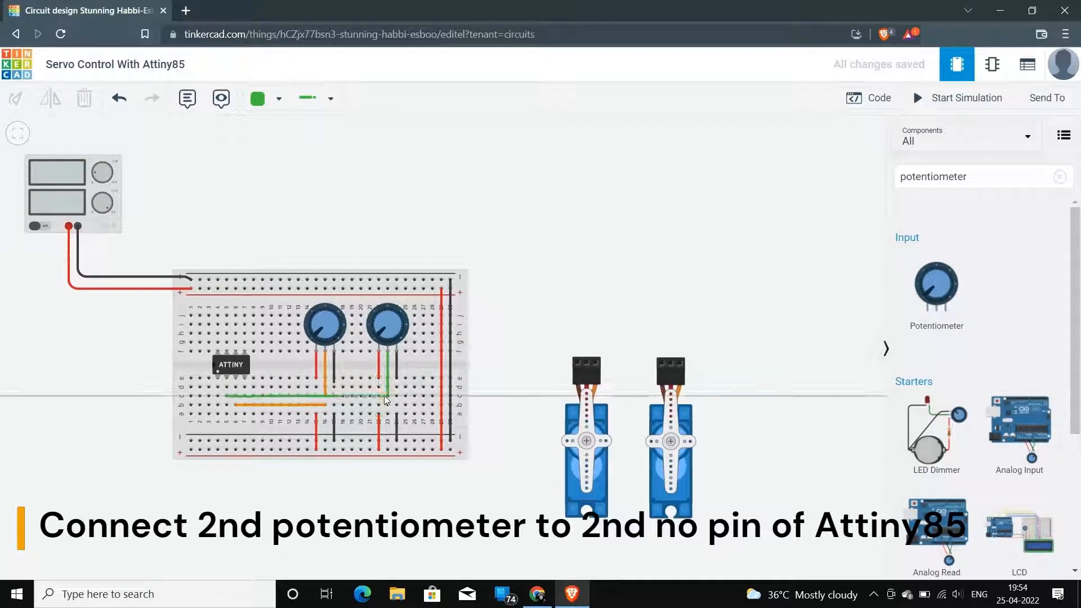
{"action": "left_click", "coordinate": [385, 396]}
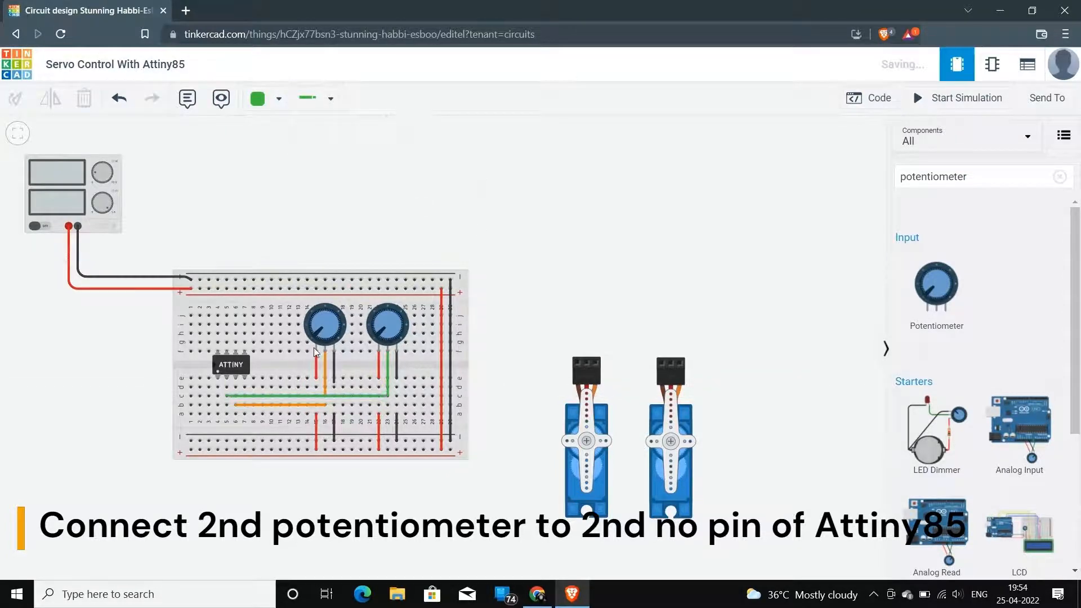
Step: Wire the ATtiny's fourth pin from row a of column 7 to the lower negative rail and make the wire black
{"action": "left_click", "coordinate": [244, 415]}
{"action": "left_click", "coordinate": [244, 442]}
{"action": "left_click", "coordinate": [276, 99]}
{"action": "left_click", "coordinate": [281, 143]}
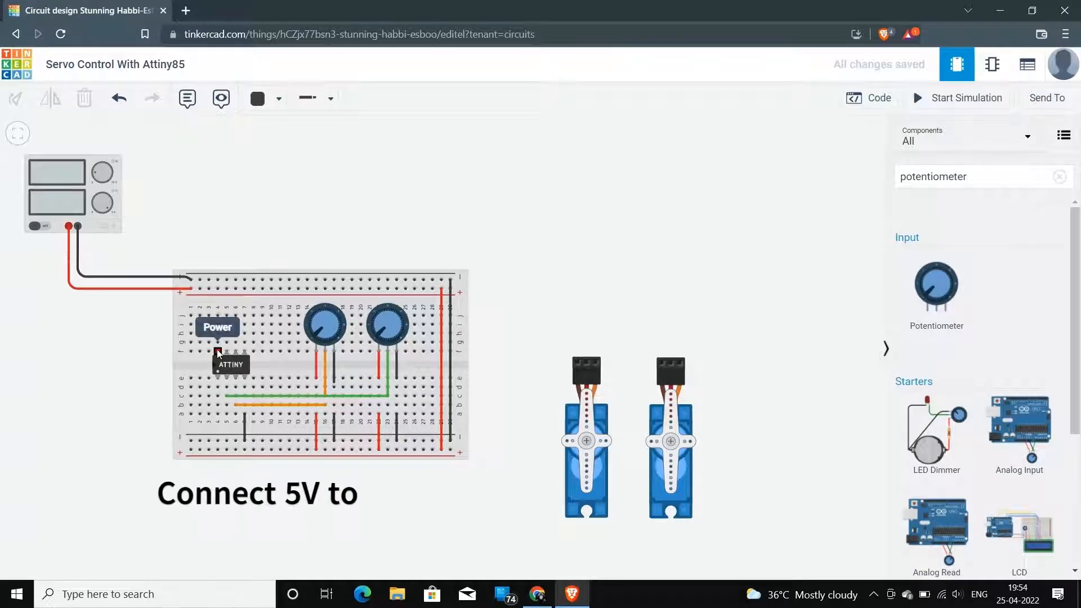
Step: Wire the ATtiny's Power pin from row j of column 4 to the upper positive rail and make the wire red
{"action": "left_click", "coordinate": [218, 316]}
{"action": "left_click", "coordinate": [218, 288]}
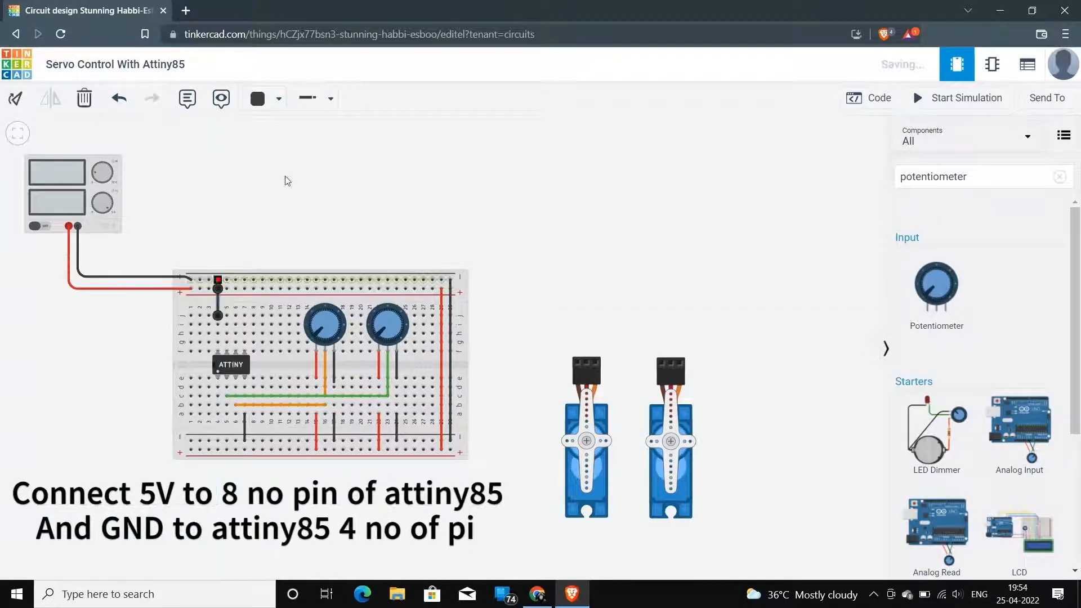
{"action": "left_click", "coordinate": [275, 98]}
{"action": "left_click", "coordinate": [292, 165]}
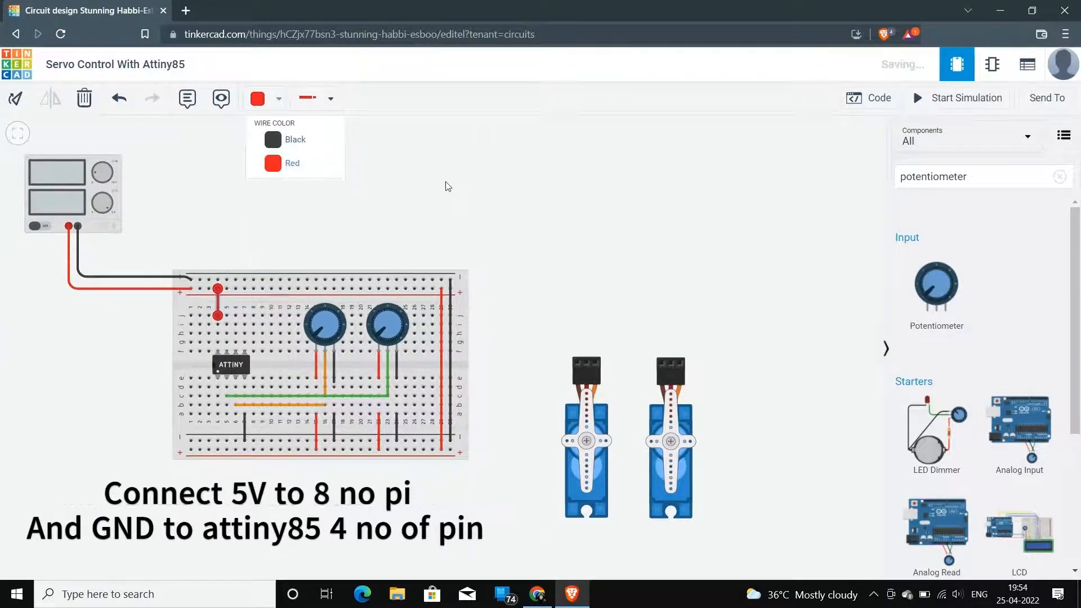
Step: Connect the ground pins of the two micro servos with a wire routed above them and make it black
{"action": "left_click", "coordinate": [579, 363]}
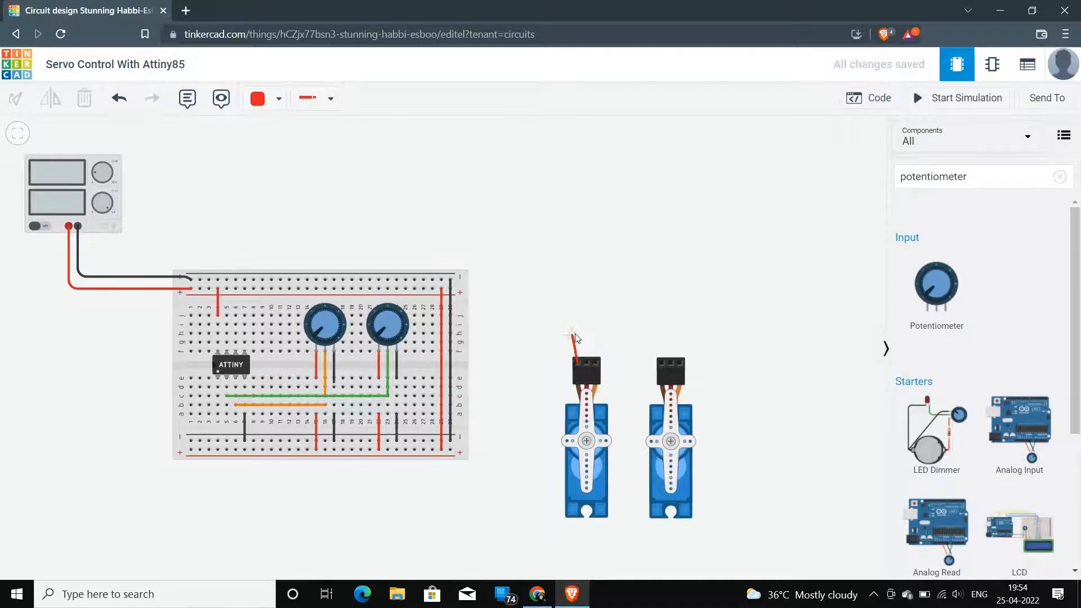
{"action": "left_click", "coordinate": [577, 336]}
{"action": "left_click", "coordinate": [660, 337]}
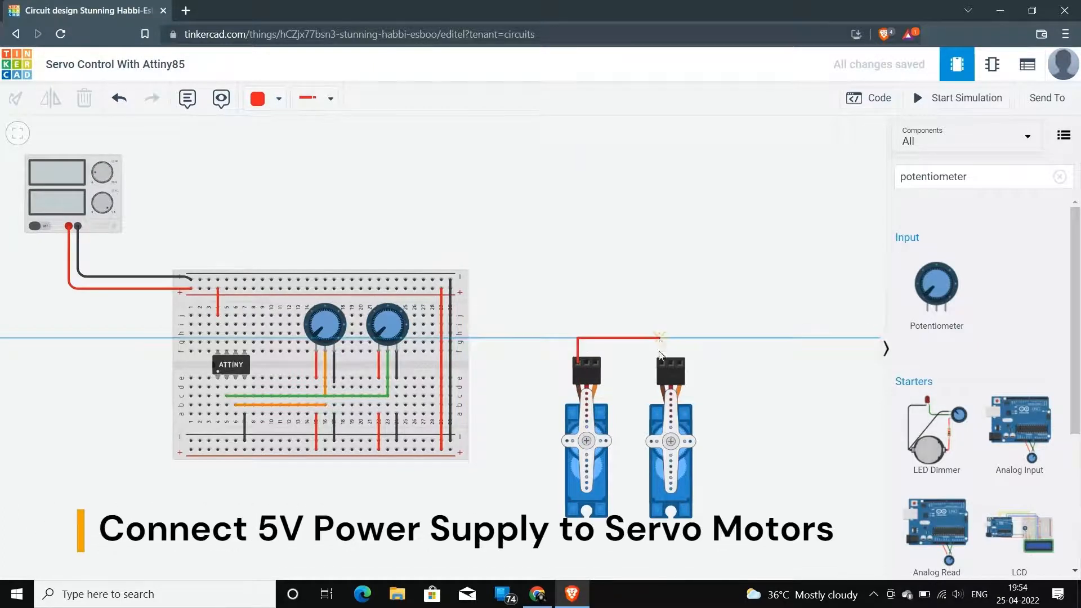
{"action": "left_click", "coordinate": [662, 363]}
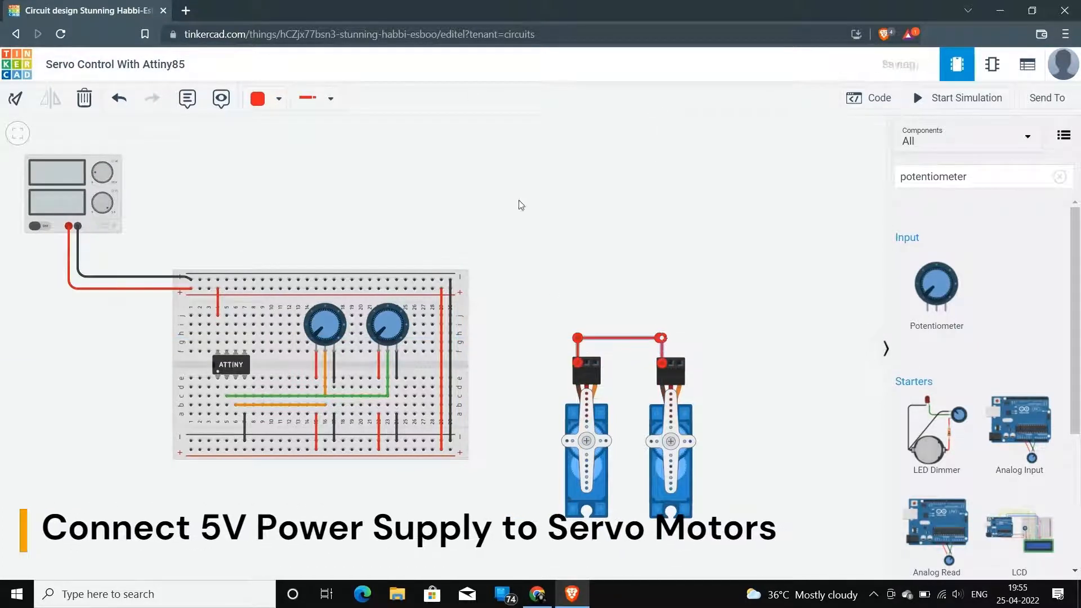
{"action": "left_click", "coordinate": [278, 98]}
{"action": "left_click", "coordinate": [284, 139]}
{"action": "left_click", "coordinate": [656, 245]}
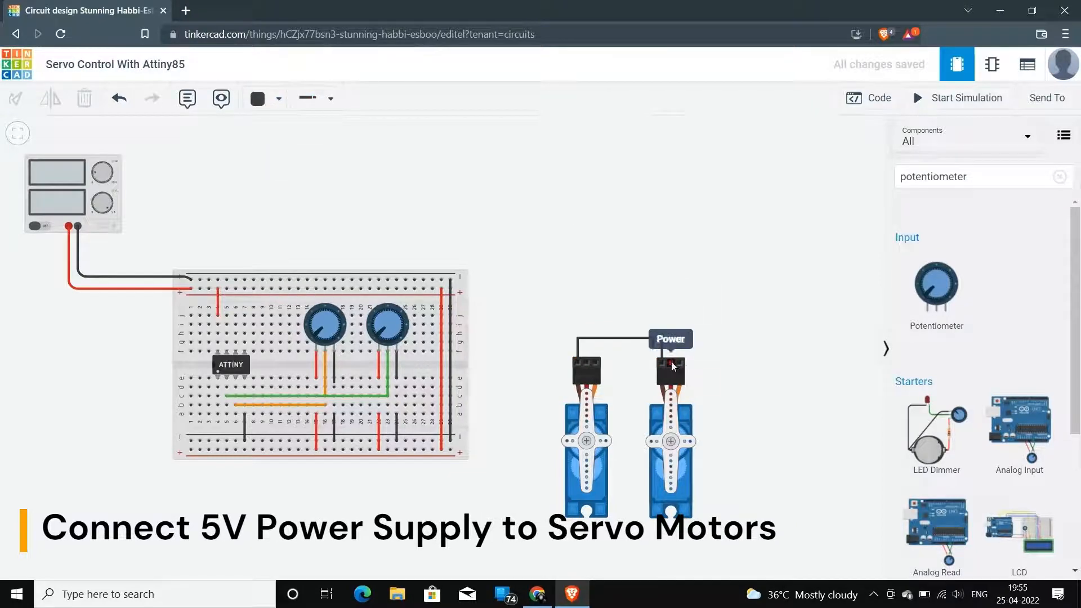
Step: Connect the Power pins of the two micro servos with a wire routed above the black one and make it red
{"action": "left_click", "coordinate": [672, 366]}
{"action": "left_click", "coordinate": [670, 327]}
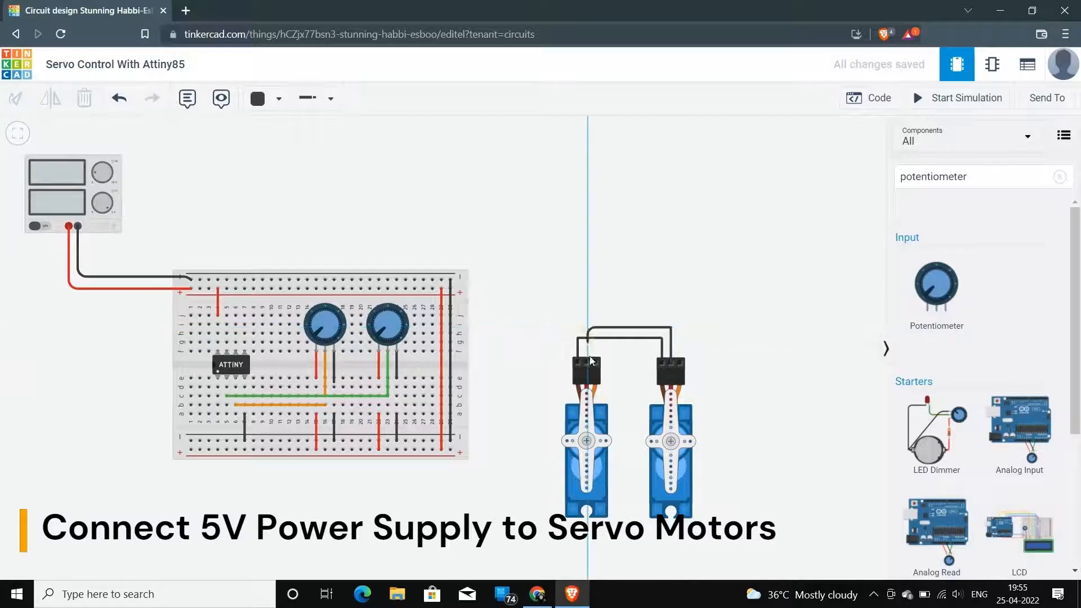
{"action": "left_click", "coordinate": [586, 326]}
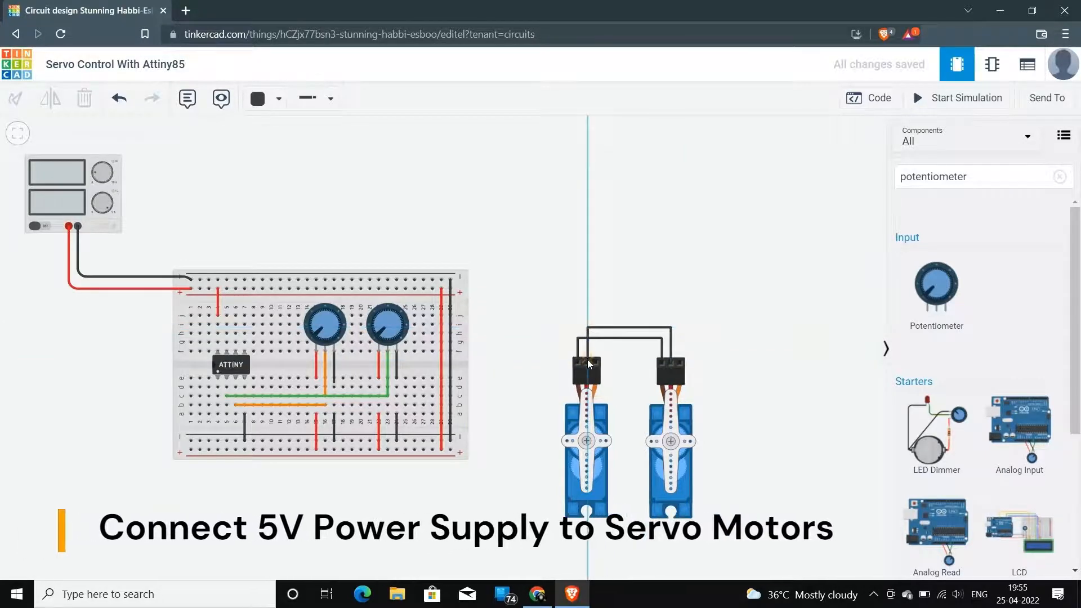
{"action": "left_click", "coordinate": [586, 363]}
{"action": "left_click", "coordinate": [279, 99]}
{"action": "left_click", "coordinate": [292, 167]}
{"action": "left_click", "coordinate": [722, 265]}
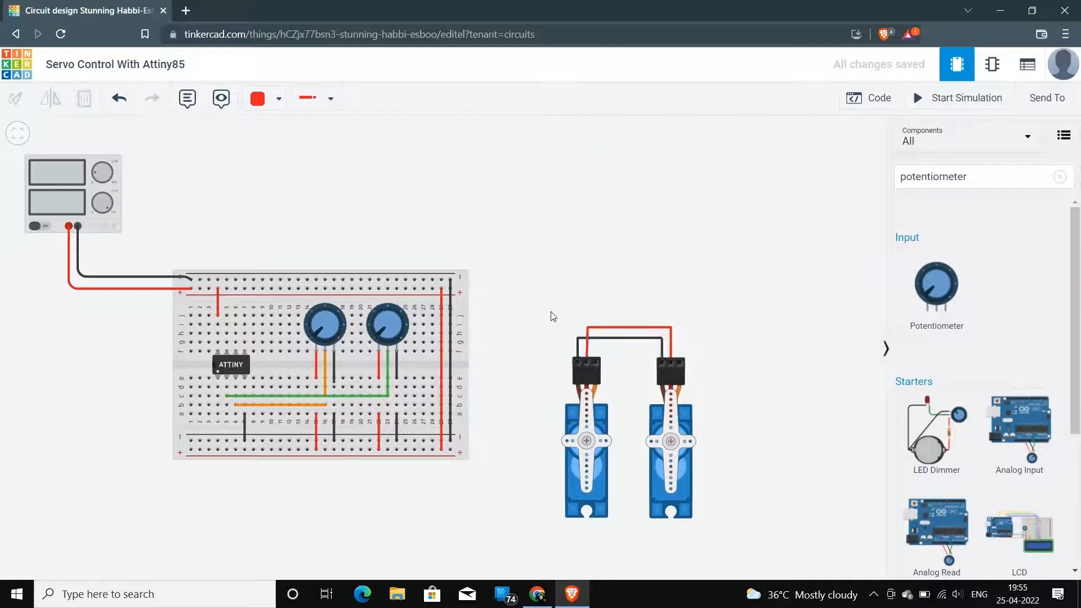
Step: Wire the first servo's ground pin to the far end of the breadboard's upper negative rail and make the wire black
{"action": "left_click", "coordinate": [577, 363]}
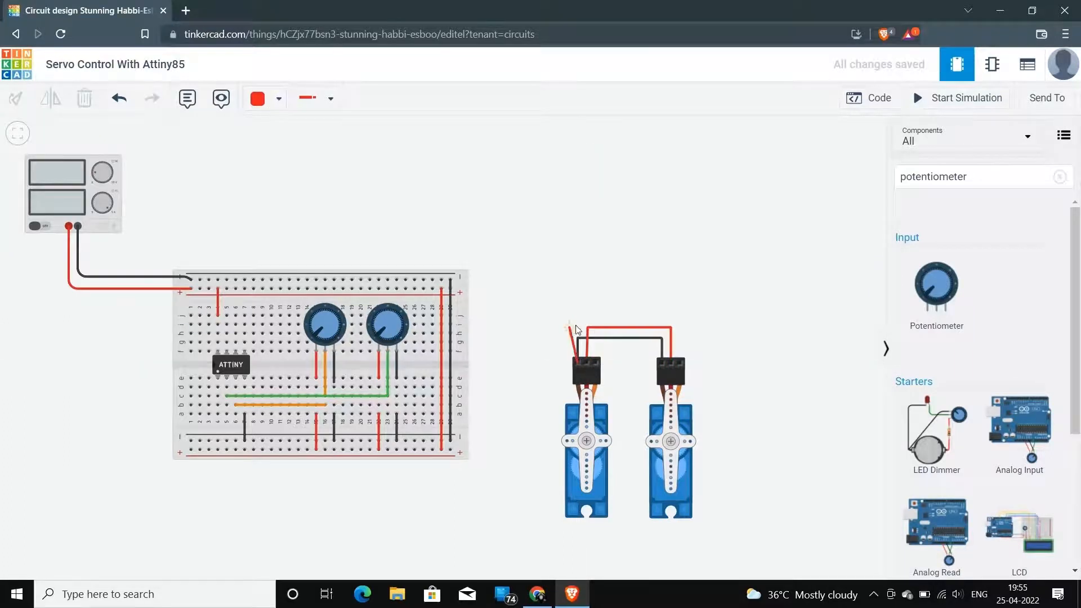
{"action": "left_click", "coordinate": [575, 278]}
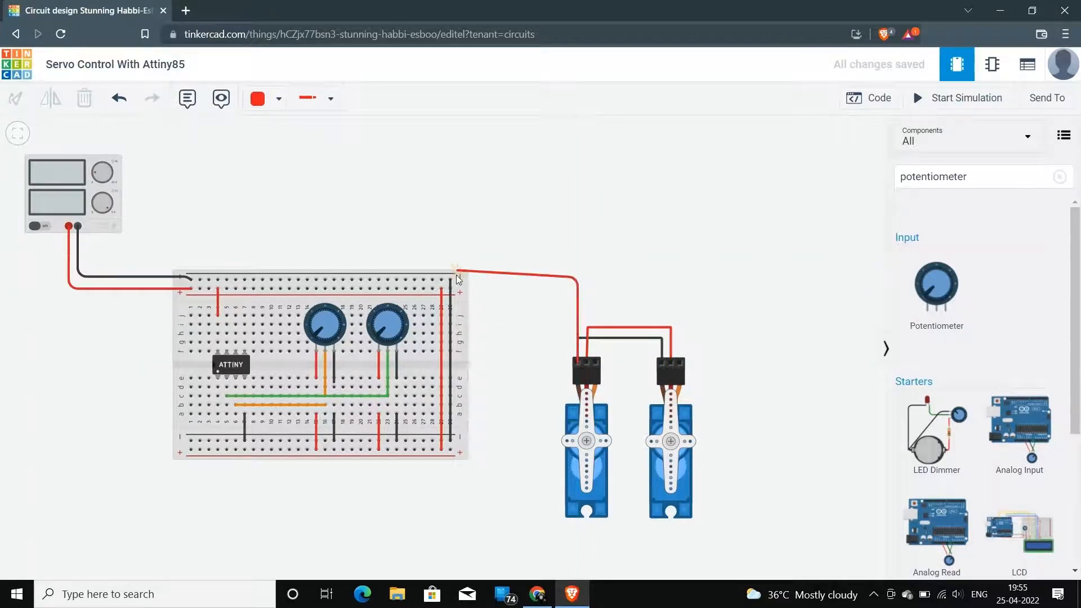
{"action": "left_click", "coordinate": [451, 281]}
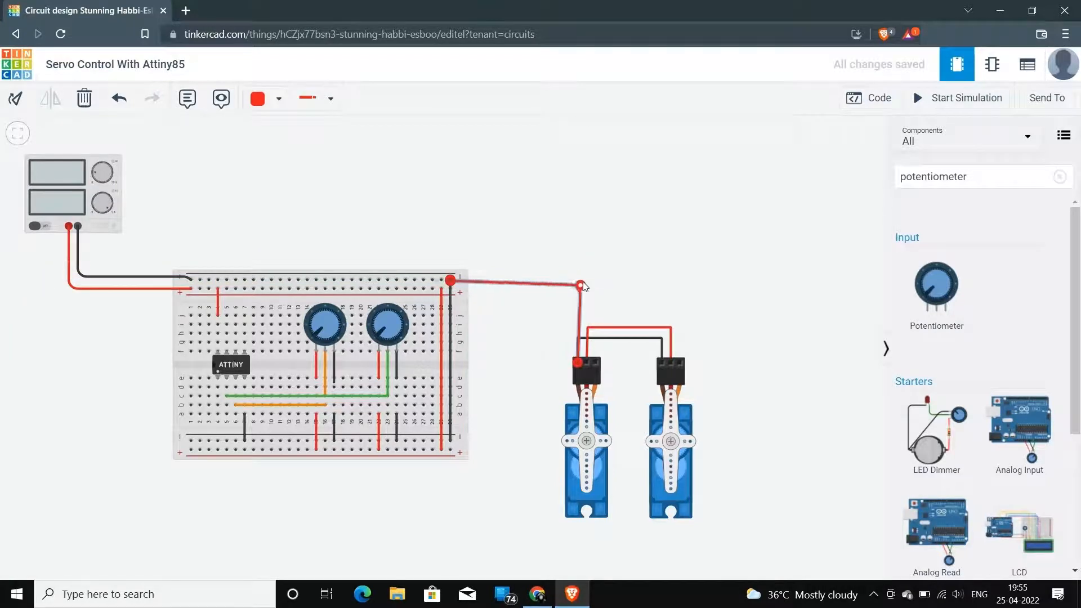
{"action": "left_click_drag", "start_coordinate": [552, 288], "coordinate": [549, 289]}
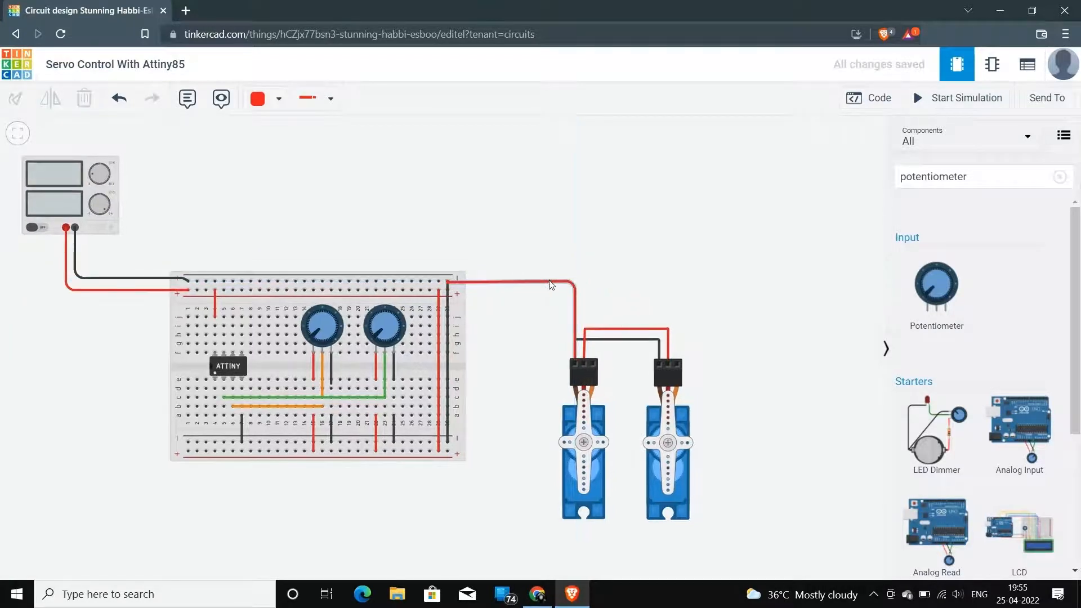
{"action": "left_click", "coordinate": [272, 108]}
{"action": "left_click", "coordinate": [291, 145]}
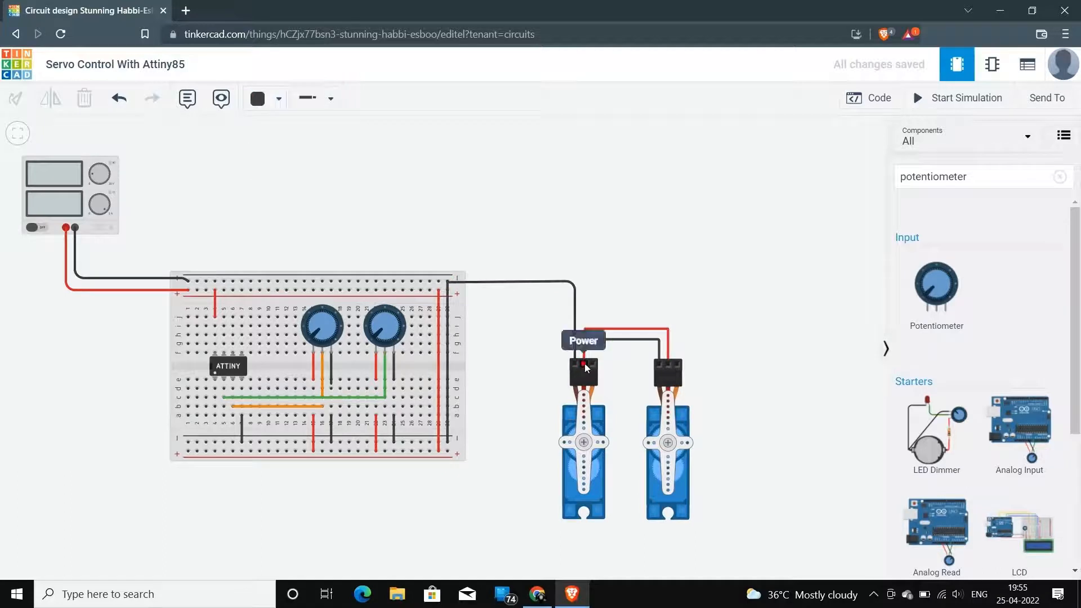
Step: Wire the first servo's Power pin to the far end of the upper positive rail, straighten the bend and make it red
{"action": "left_click", "coordinate": [587, 363]}
{"action": "left_click", "coordinate": [584, 292]}
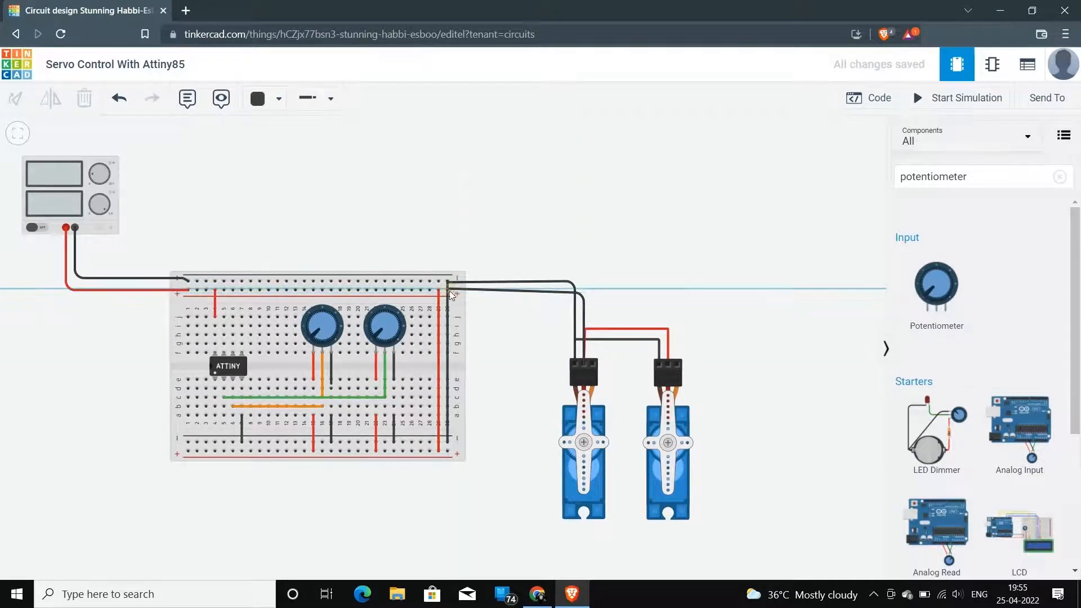
{"action": "left_click", "coordinate": [448, 289]}
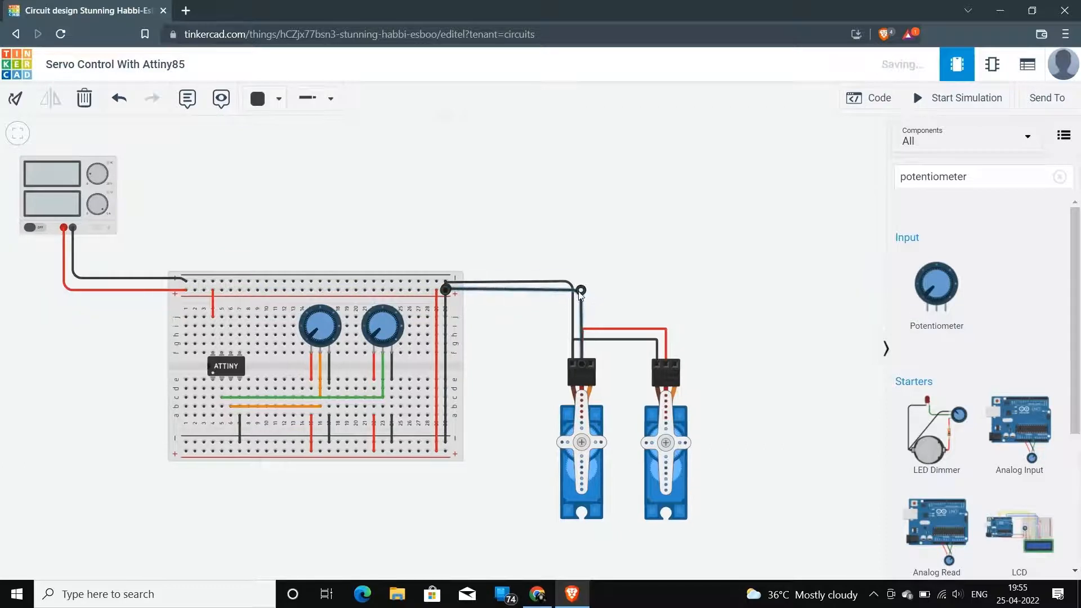
{"action": "left_click_drag", "start_coordinate": [578, 286], "coordinate": [578, 290]}
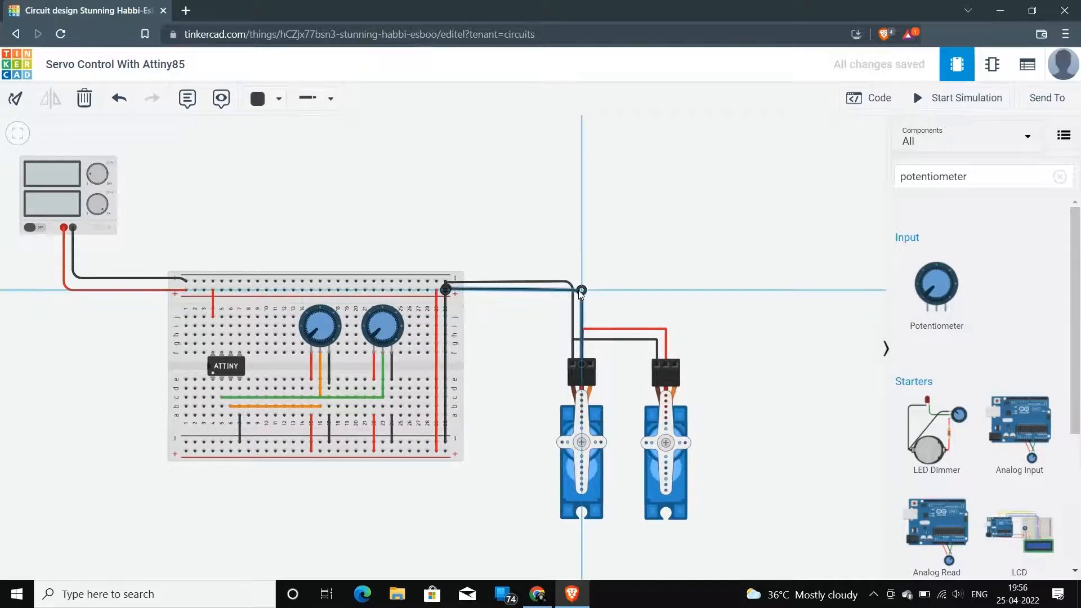
{"action": "left_click", "coordinate": [259, 99]}
{"action": "left_click", "coordinate": [292, 172]}
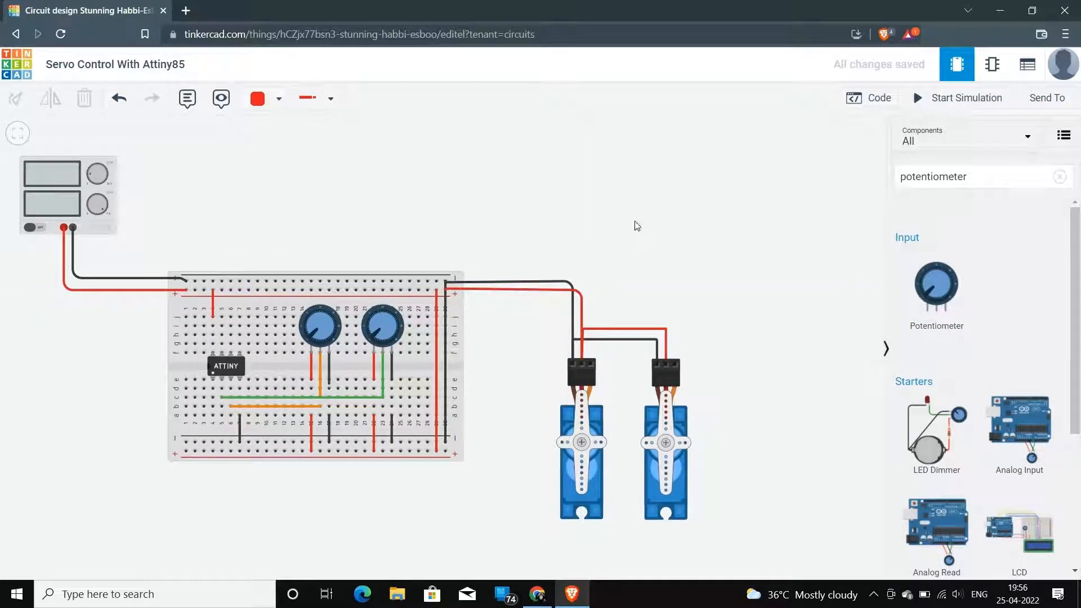
Step: Connect the first servo's signal pin to the ATtiny's fifth pin at row j of column 7, routed above the breadboard in light blue
{"action": "left_click", "coordinate": [589, 366]}
{"action": "left_click", "coordinate": [590, 248]}
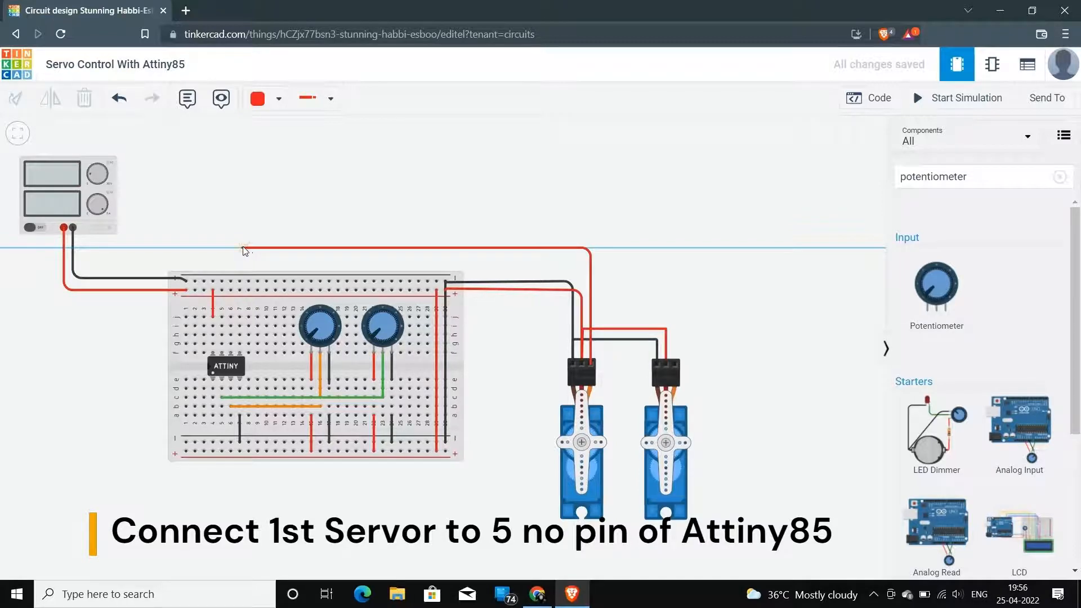
{"action": "left_click", "coordinate": [240, 316]}
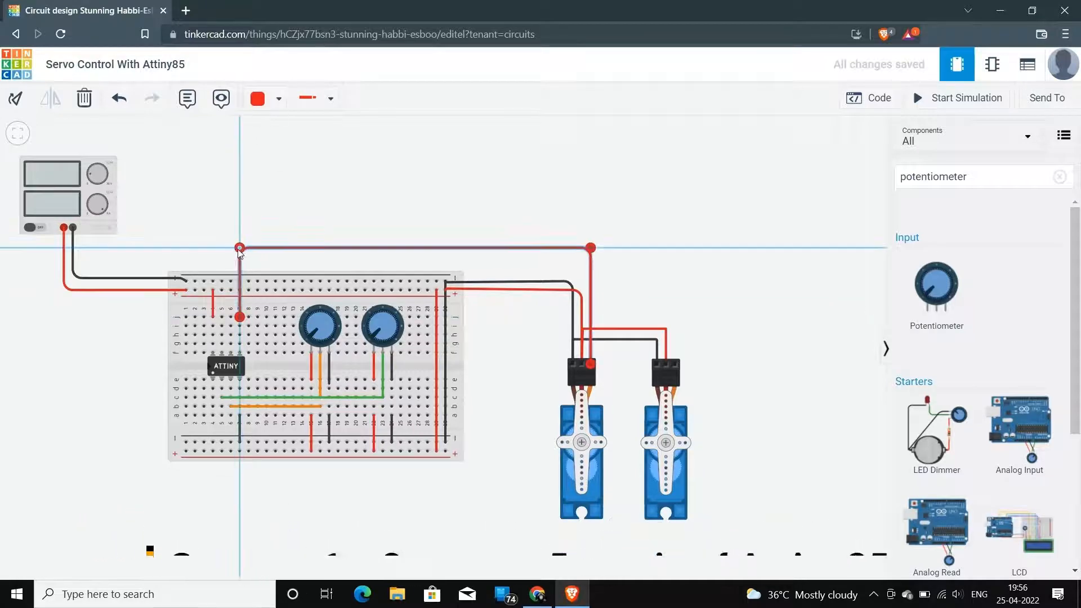
{"action": "left_click", "coordinate": [278, 98]}
{"action": "left_click", "coordinate": [301, 196]}
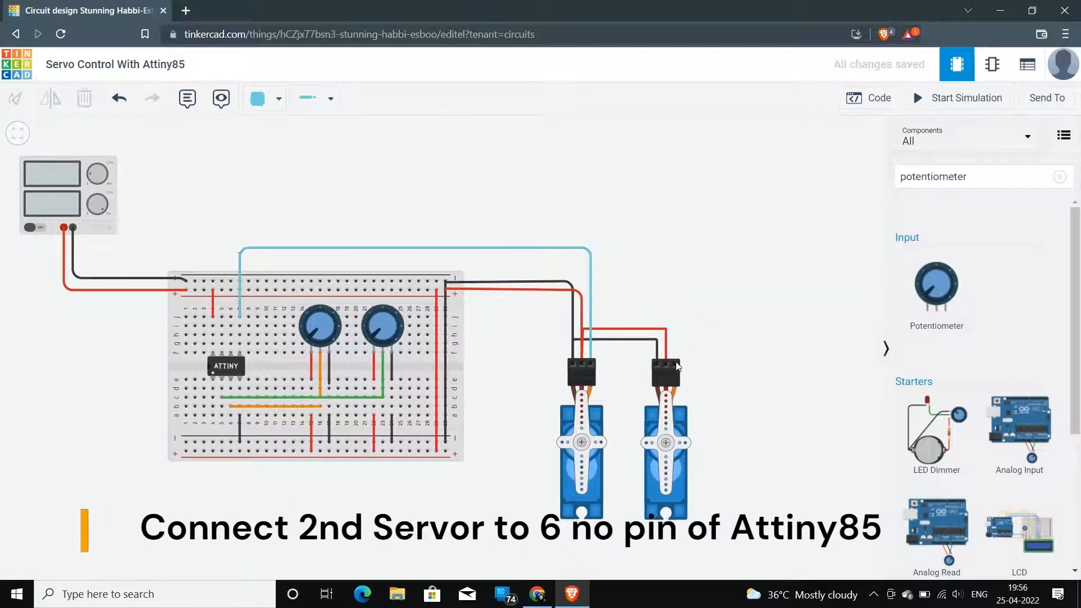
Step: Connect the second servo's signal pin to the ATtiny's sixth pin at row j of column 6, routed above the light blue wire in purple
{"action": "left_click", "coordinate": [673, 236]}
{"action": "left_click", "coordinate": [674, 230]}
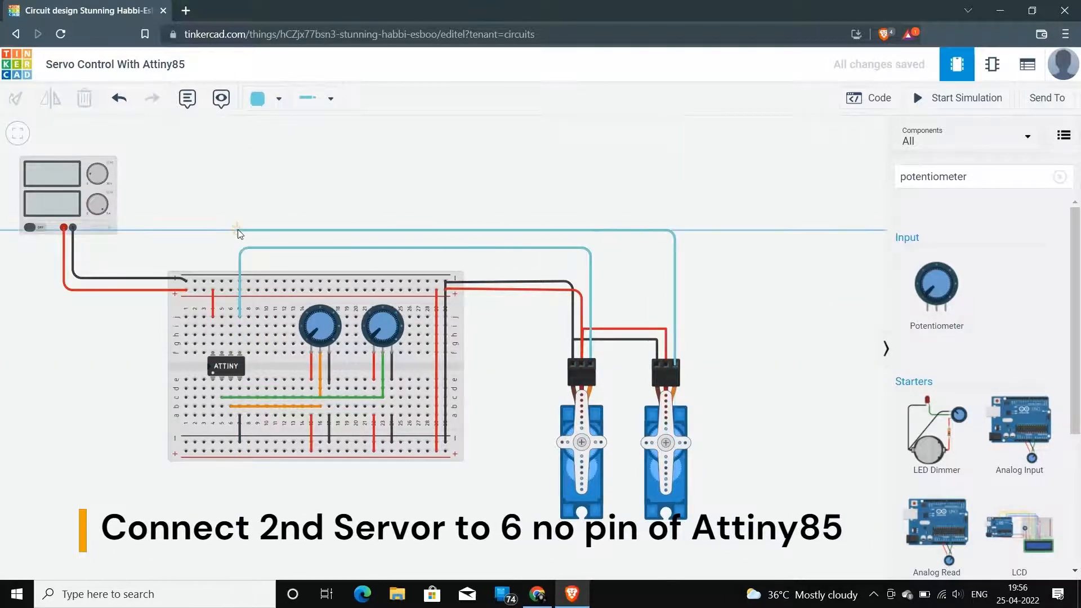
{"action": "left_click", "coordinate": [231, 317]}
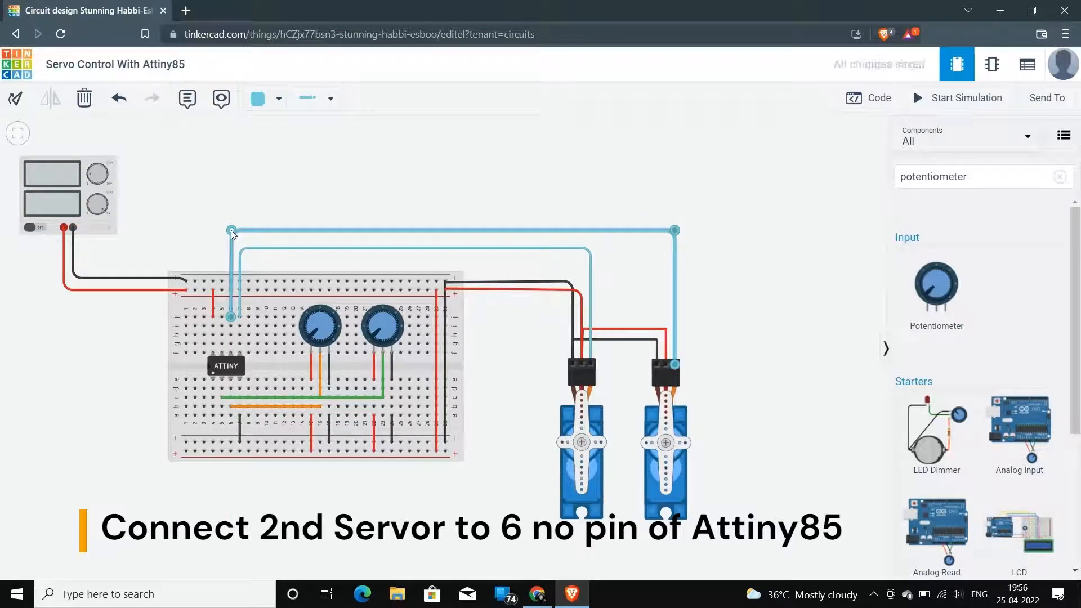
{"action": "left_click_drag", "start_coordinate": [233, 235], "coordinate": [231, 235]}
{"action": "left_click", "coordinate": [259, 99]}
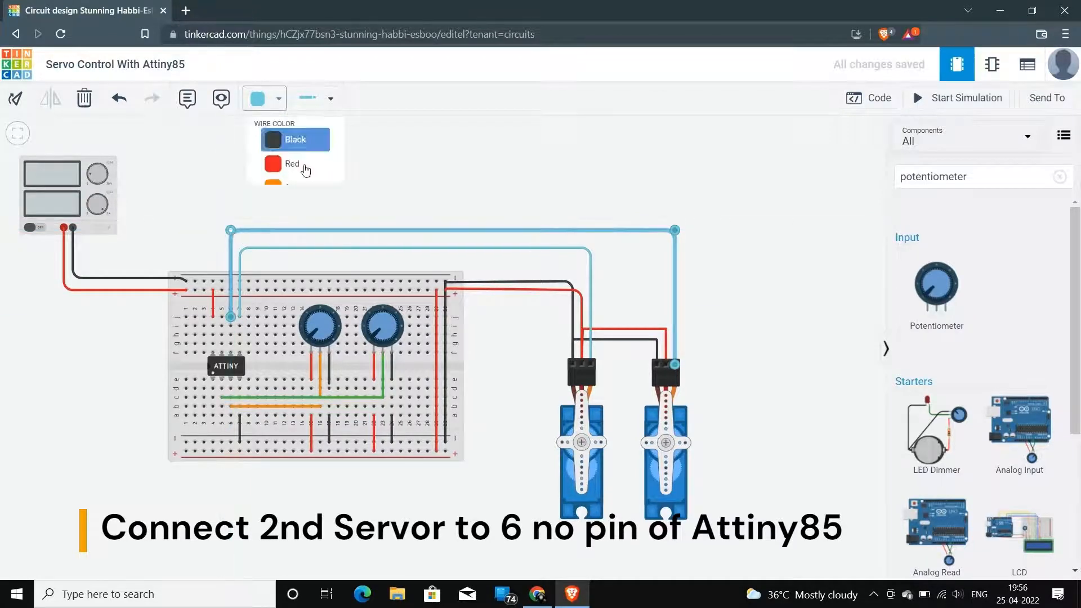
{"action": "left_click", "coordinate": [302, 309]}
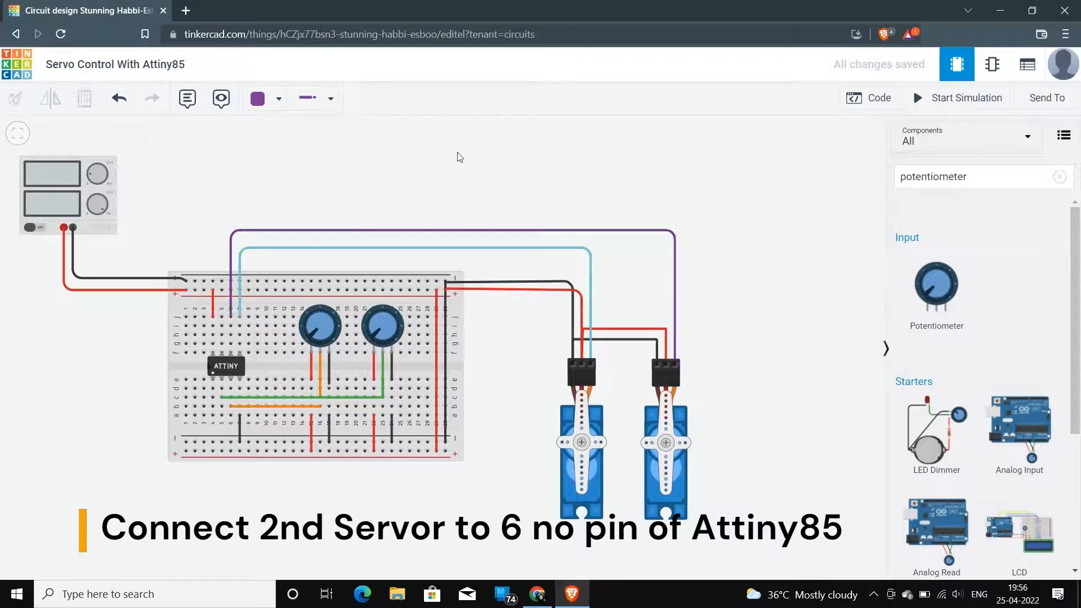
Step: Inspect the power supply's voltage and current settings
{"action": "left_click", "coordinate": [24, 196]}
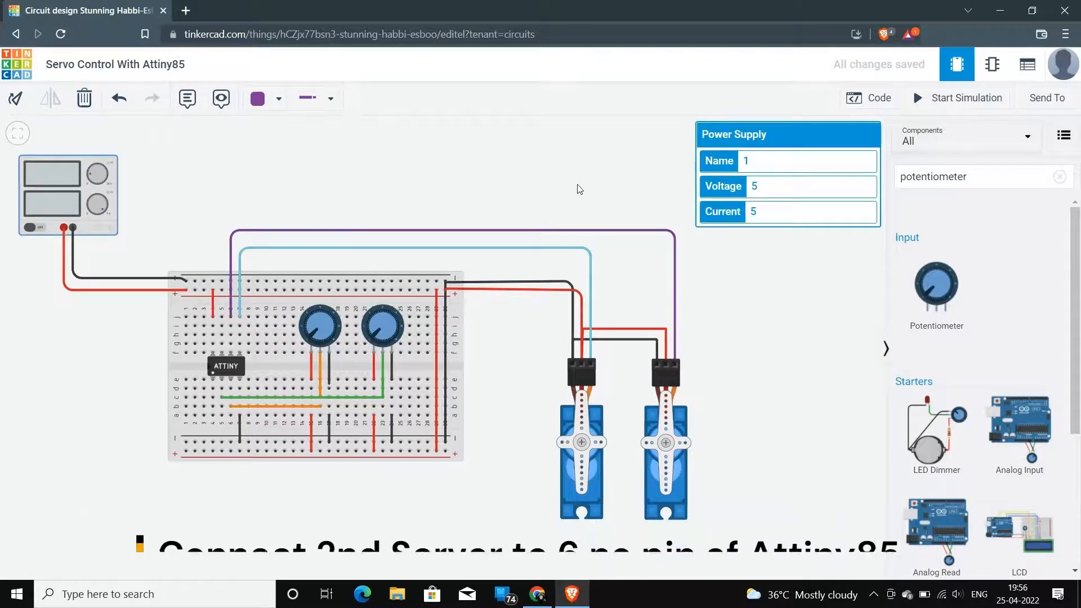
{"action": "left_click", "coordinate": [640, 169]}
Step: Open the ATtiny's code editor and switch its edit mode from Blocks to Text, accepting the loss of the blocks
{"action": "left_click", "coordinate": [880, 98]}
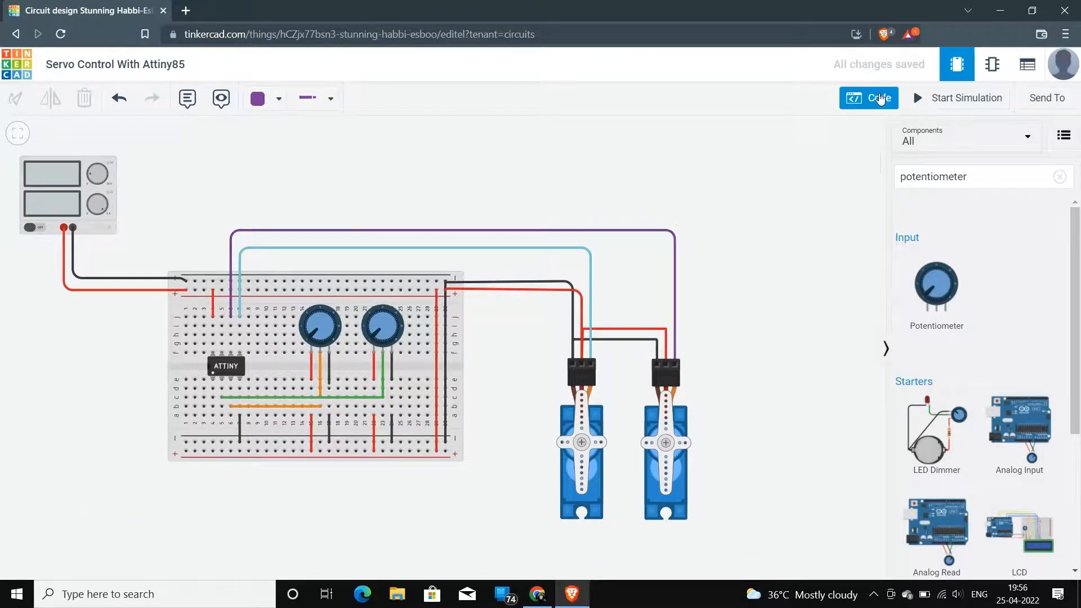
{"action": "left_click", "coordinate": [808, 139]}
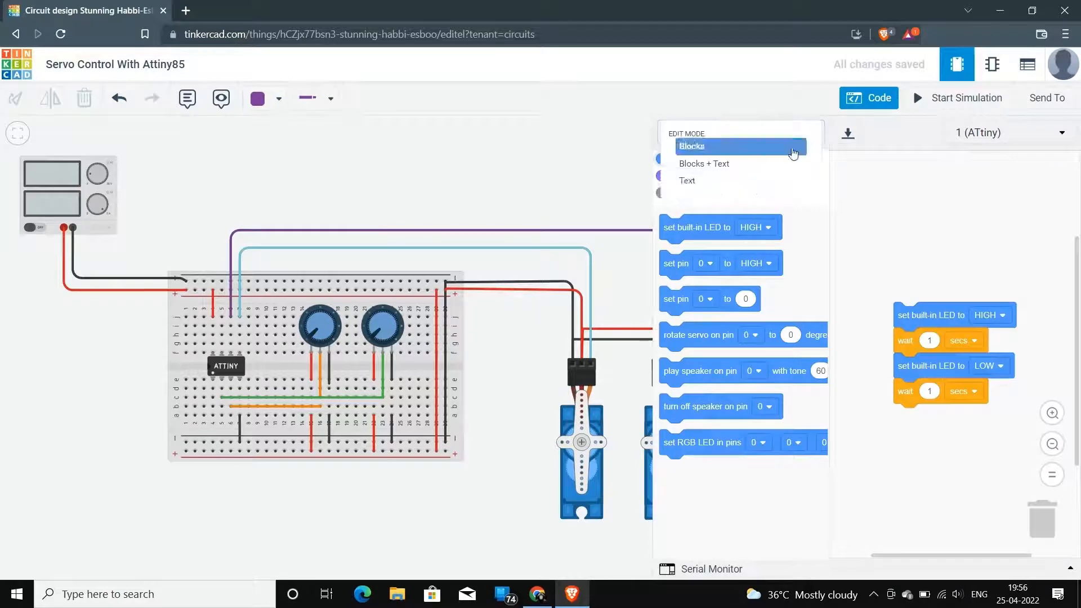
{"action": "left_click", "coordinate": [776, 179]}
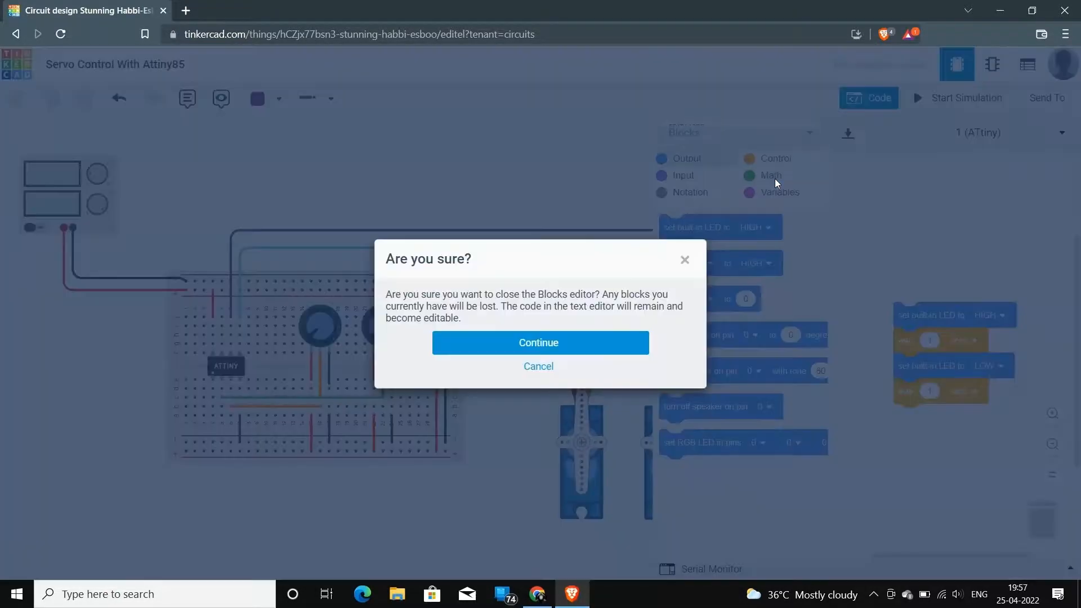
{"action": "left_click", "coordinate": [612, 355]}
Step: Replace all default code with the copied SoftwareServo sketch for two servos and two potentiometers, review it and close the code editor
{"action": "left_click_drag", "start_coordinate": [721, 319], "coordinate": [666, 148]}
{"action": "key", "text": "BackSpace"}
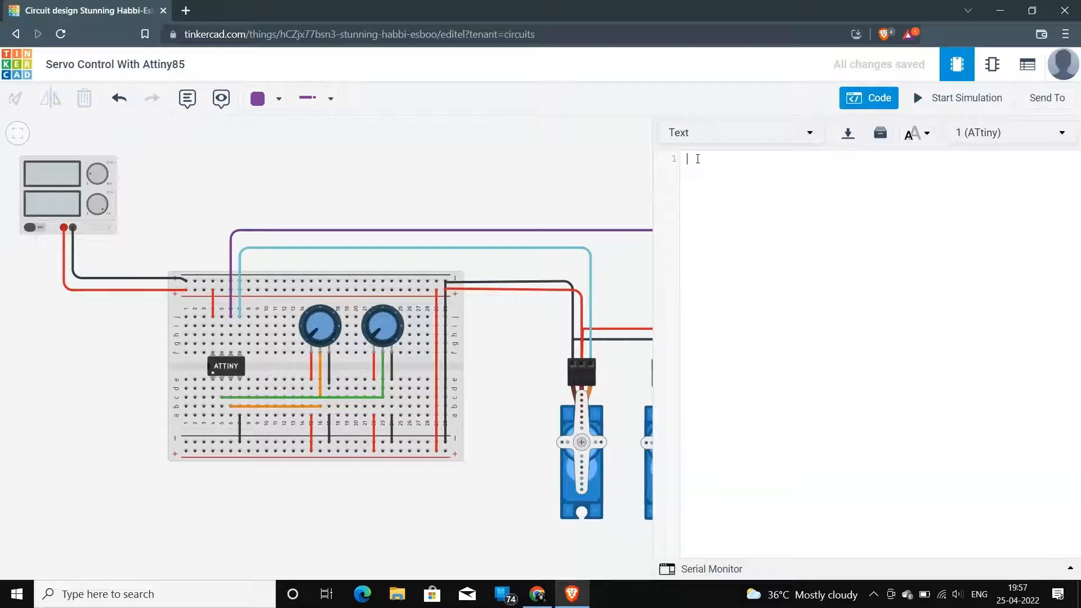
{"action": "key", "text": "ctrl+v"}
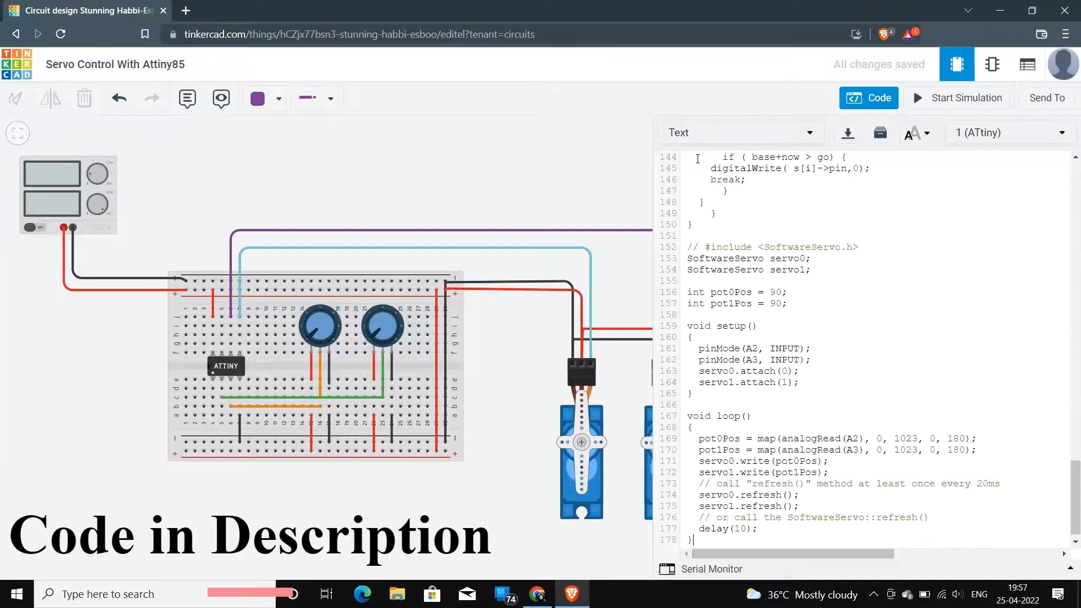
{"action": "scroll", "coordinate": [708, 176], "scroll_direction": "up", "scroll_amount": 20}
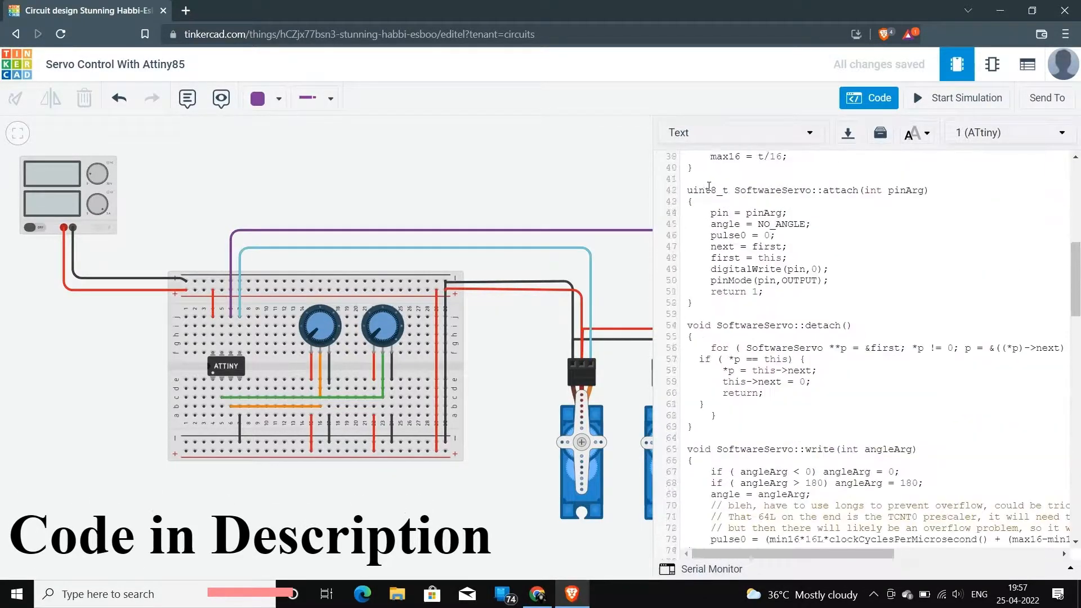
{"action": "scroll", "coordinate": [708, 187], "scroll_direction": "down", "scroll_amount": 15}
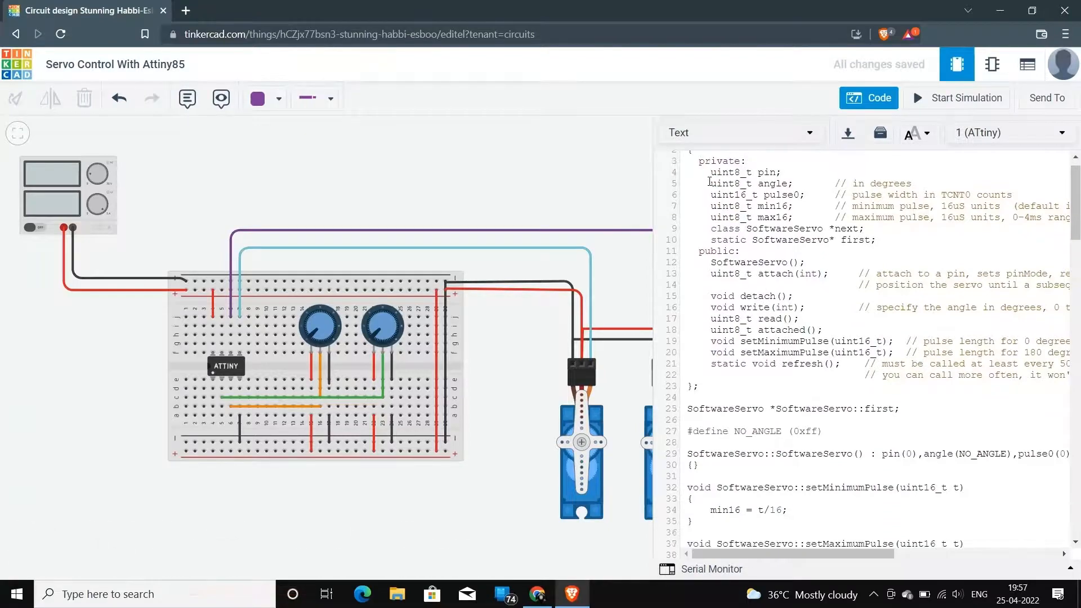
{"action": "scroll", "coordinate": [708, 181], "scroll_direction": "down", "scroll_amount": 20}
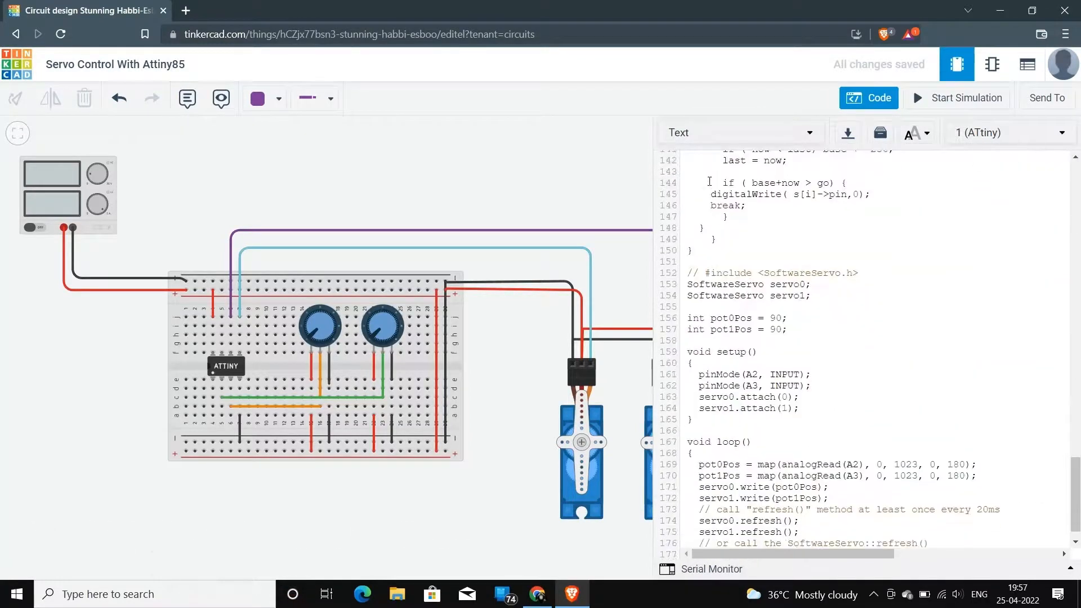
{"action": "left_click", "coordinate": [879, 108]}
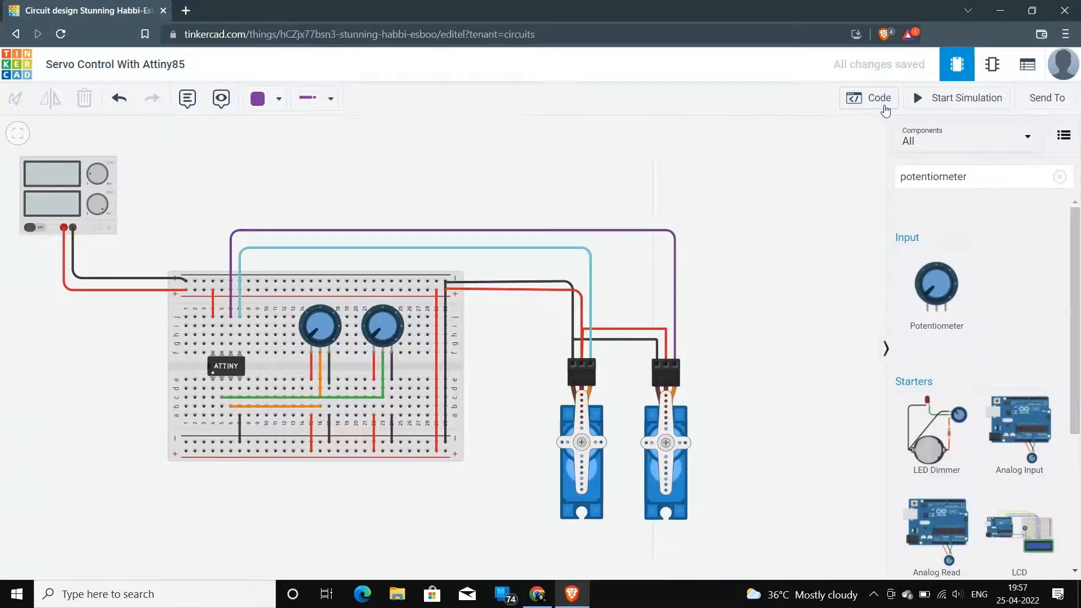
Step: Run the simulation with the whole circuit in view and turn both potentiometer knobs to test how the two servos respond
{"action": "left_click", "coordinate": [888, 343]}
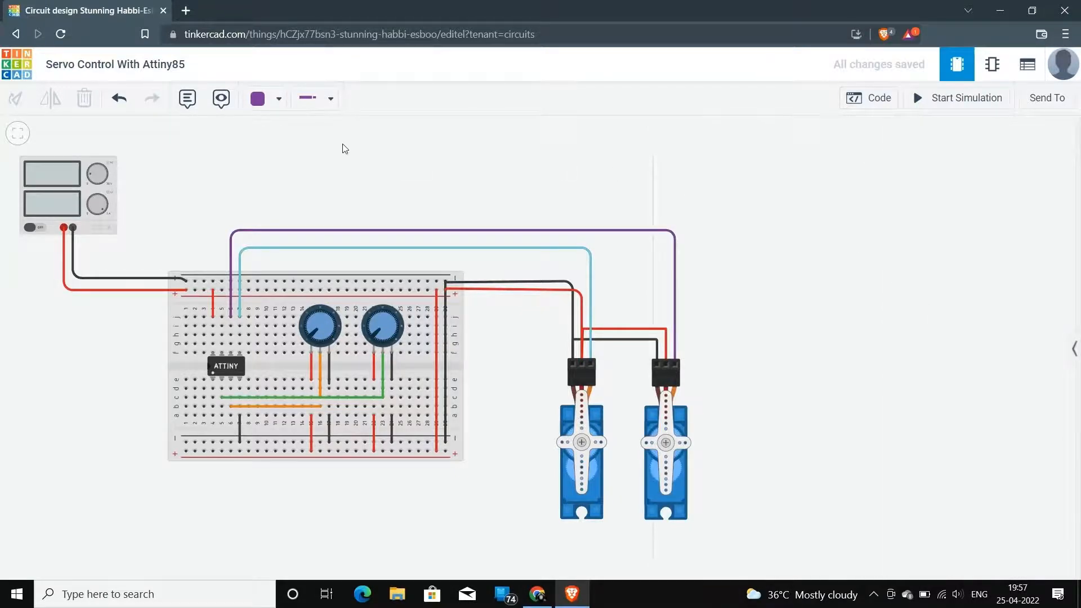
{"action": "left_click", "coordinate": [18, 134]}
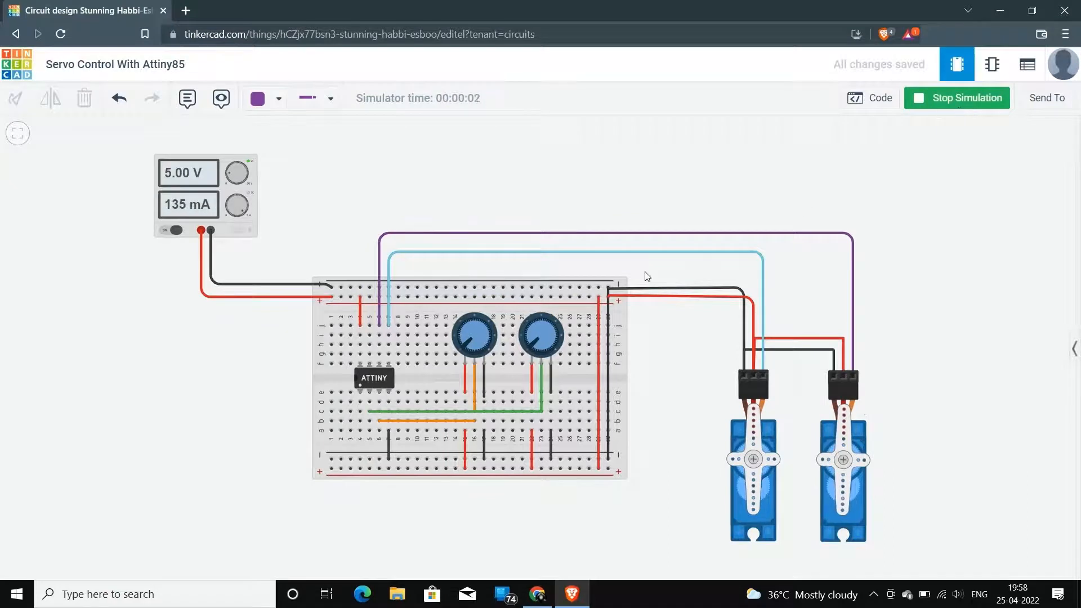
{"action": "left_click_drag", "start_coordinate": [461, 345], "coordinate": [541, 316]}
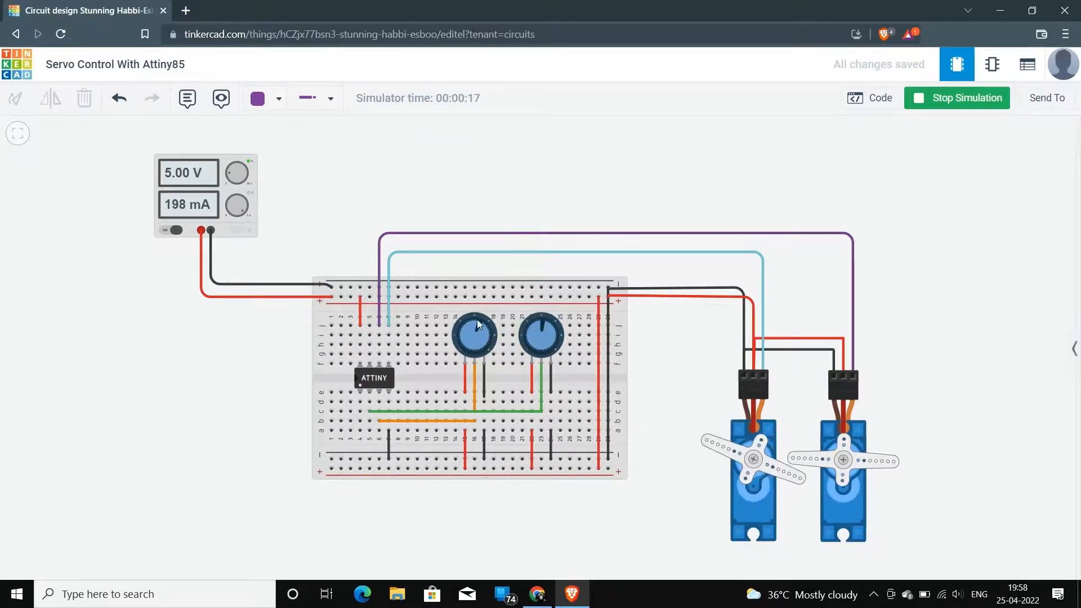
{"action": "left_click_drag", "start_coordinate": [459, 340], "coordinate": [536, 359]}
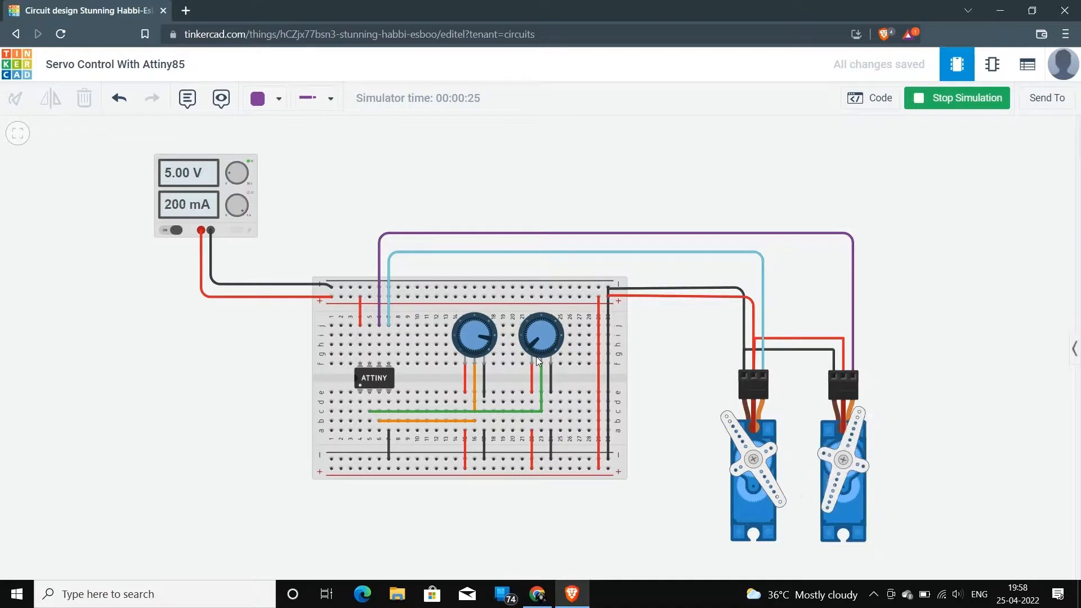
Step: Turn the first potentiometer's knob back to its starting position, deselect it and stop the simulation
{"action": "left_click", "coordinate": [494, 342]}
{"action": "left_click_drag", "start_coordinate": [488, 336], "coordinate": [462, 344]}
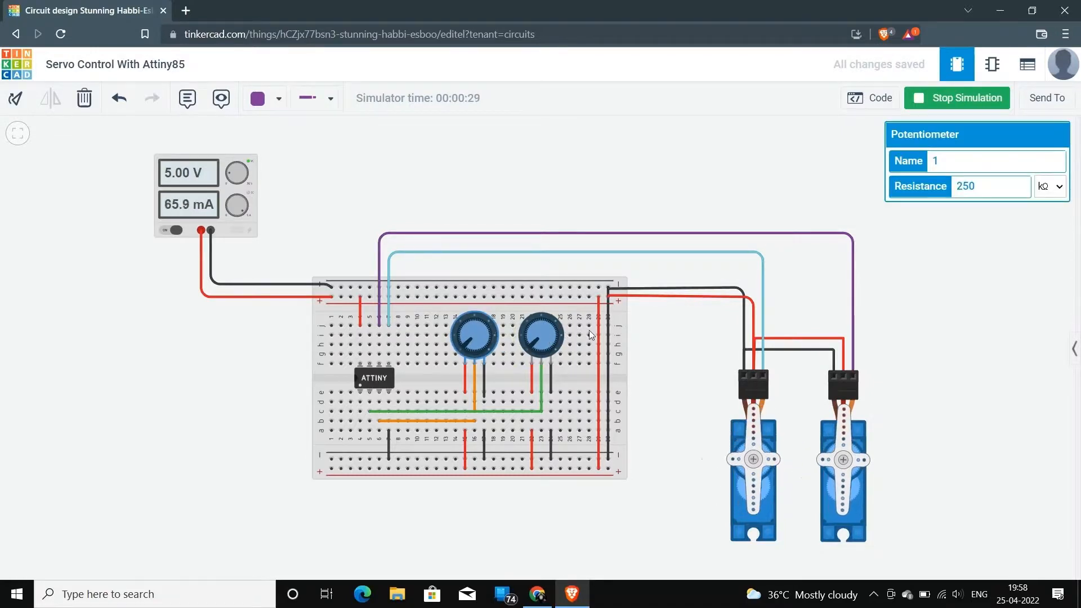
{"action": "left_click", "coordinate": [677, 338]}
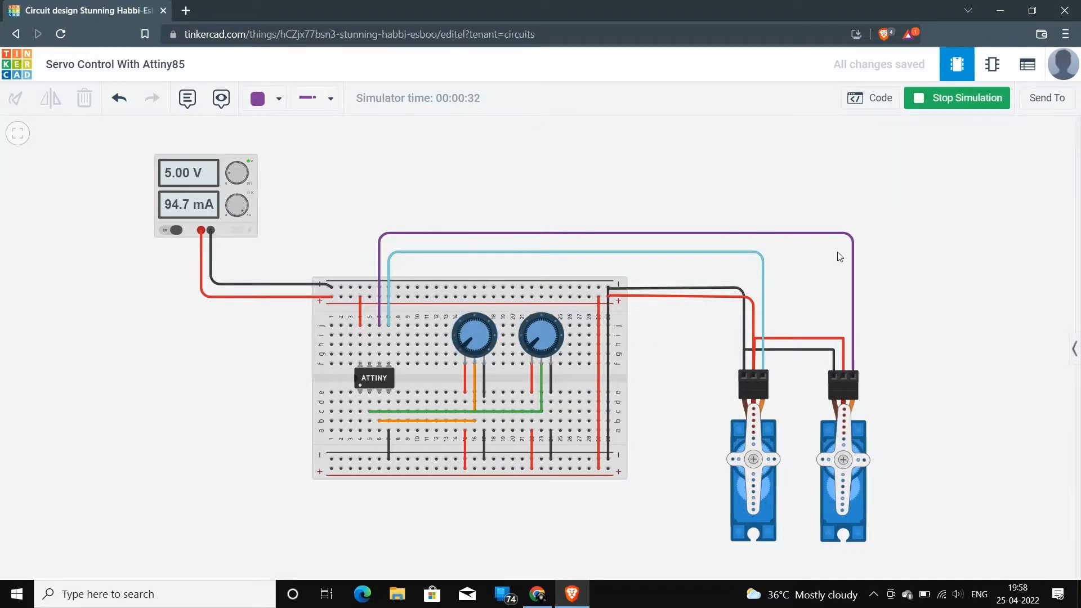
{"action": "left_click", "coordinate": [982, 109]}
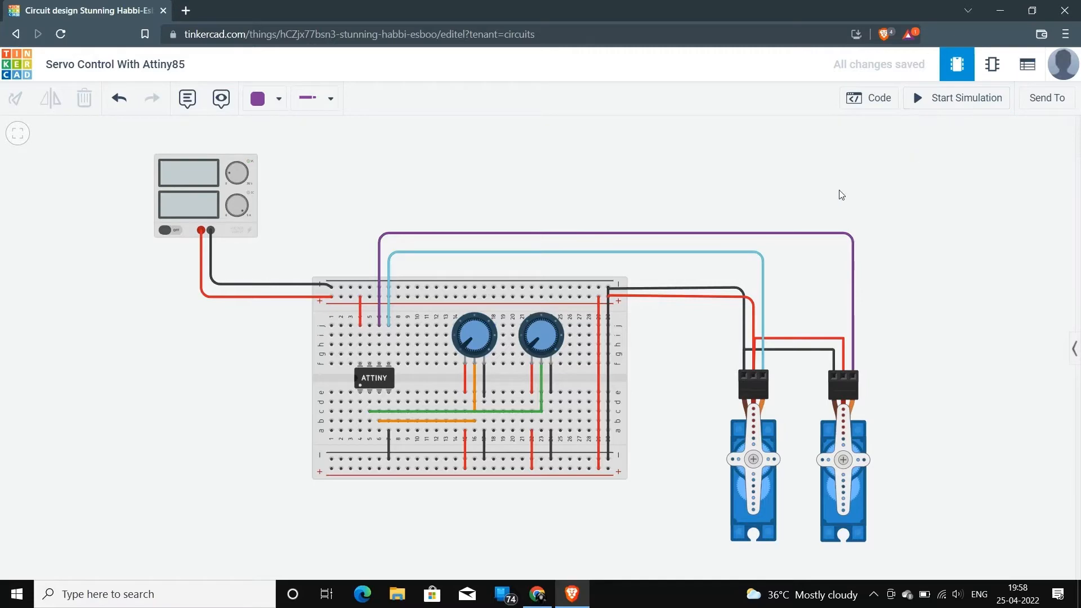